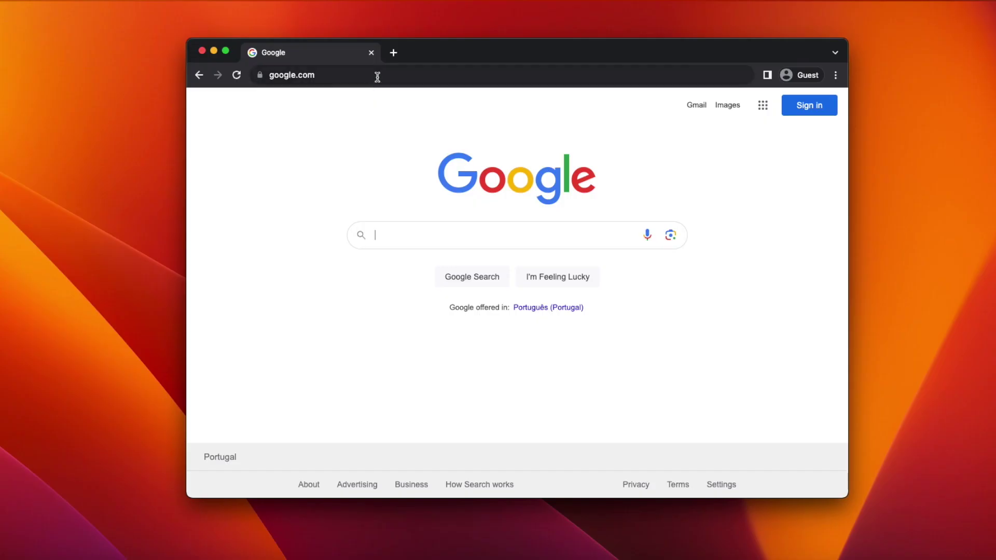
Load the swcdn.apple.com InstallAssistant.pkg link and save the 11.1 GB package to Downloads.
left_click(377, 77)
type("https://swcdn.apple.com/content/downloads/01/07/032-69593-A_15V577BH7O/fau3wbhcg9pmo81cgkb2qjp0gfbp1jxu26/InstallAssistant.pkg")
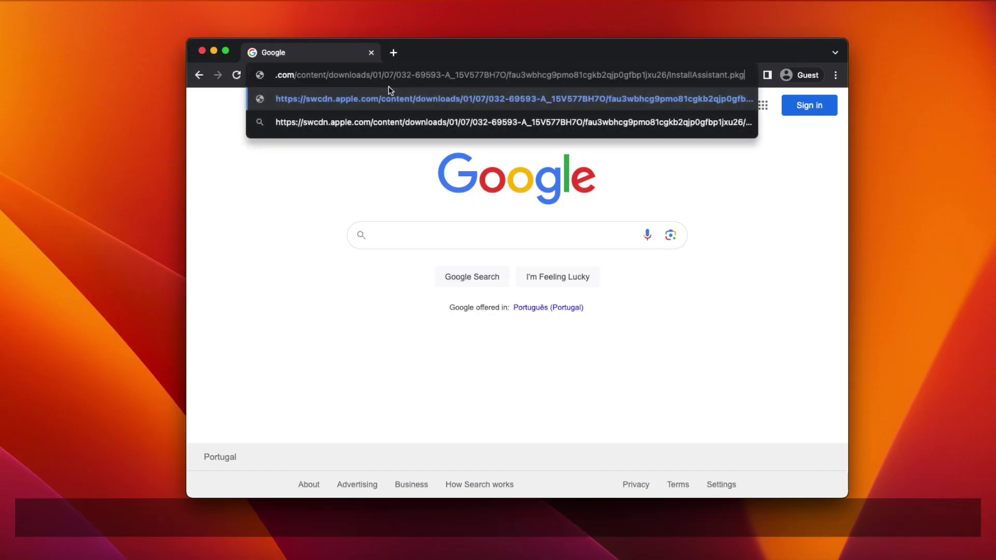
key("Return")
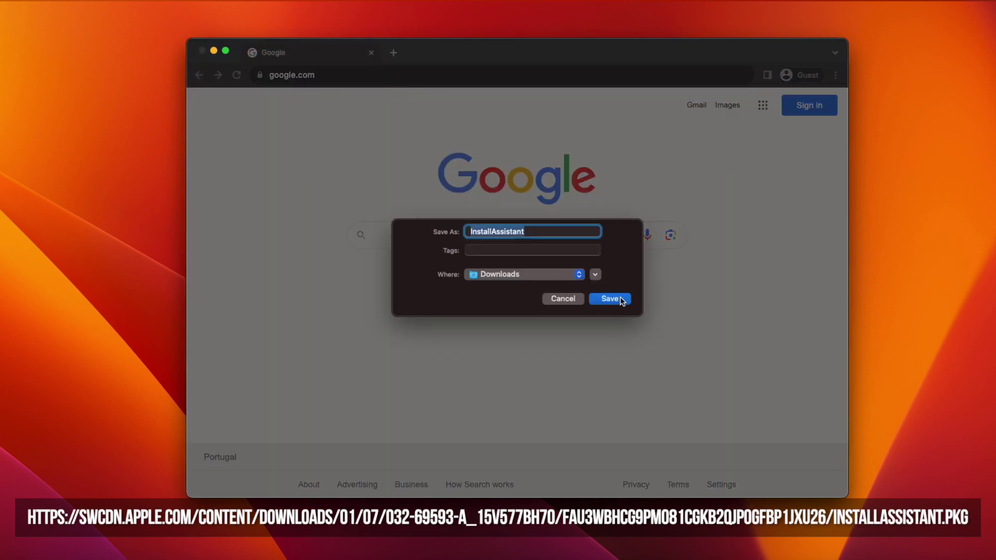
left_click(620, 301)
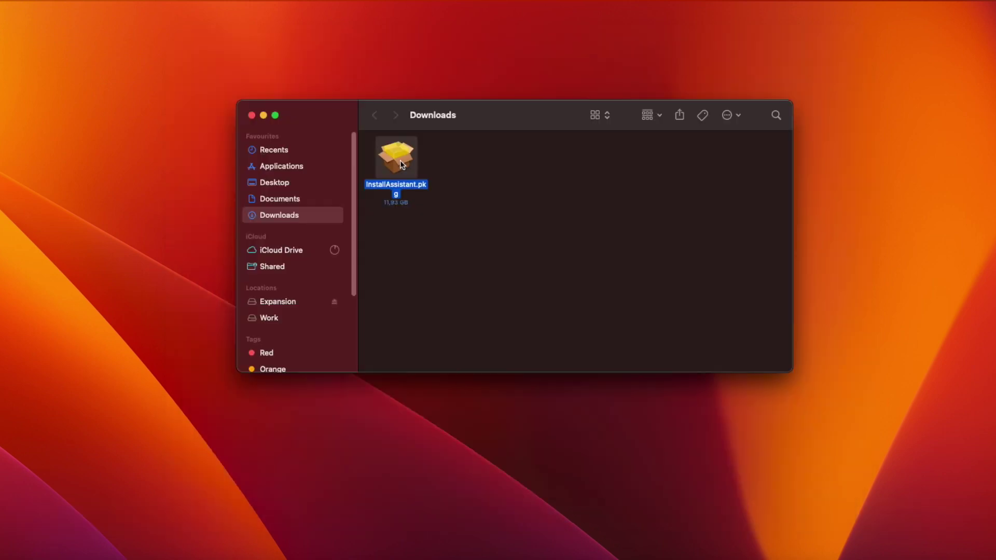
Install InstallAssistant.pkg with the admin password and confirm Install macOS Ventura is in Applications.
double_click(400, 164)
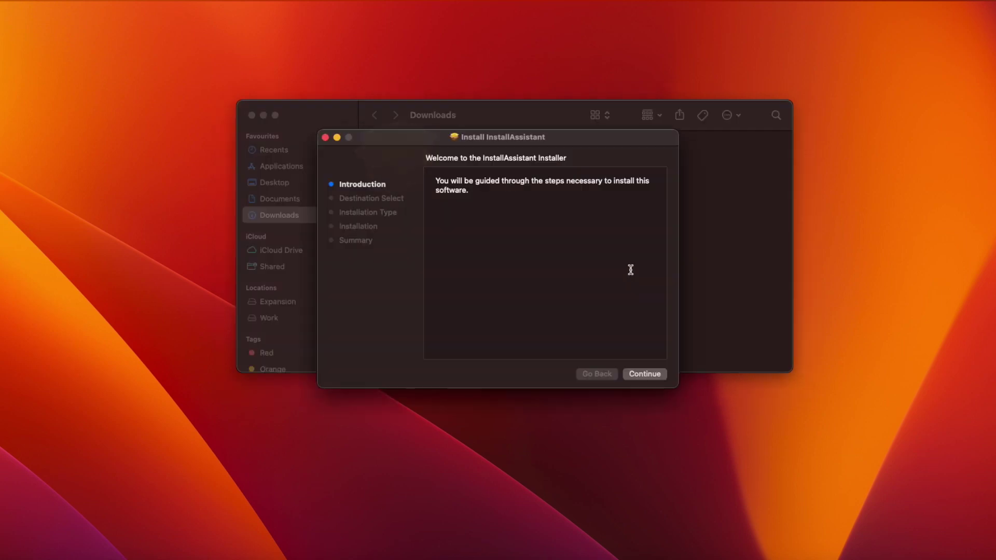
left_click(646, 374)
left_click(649, 373)
type("password")
left_click(521, 246)
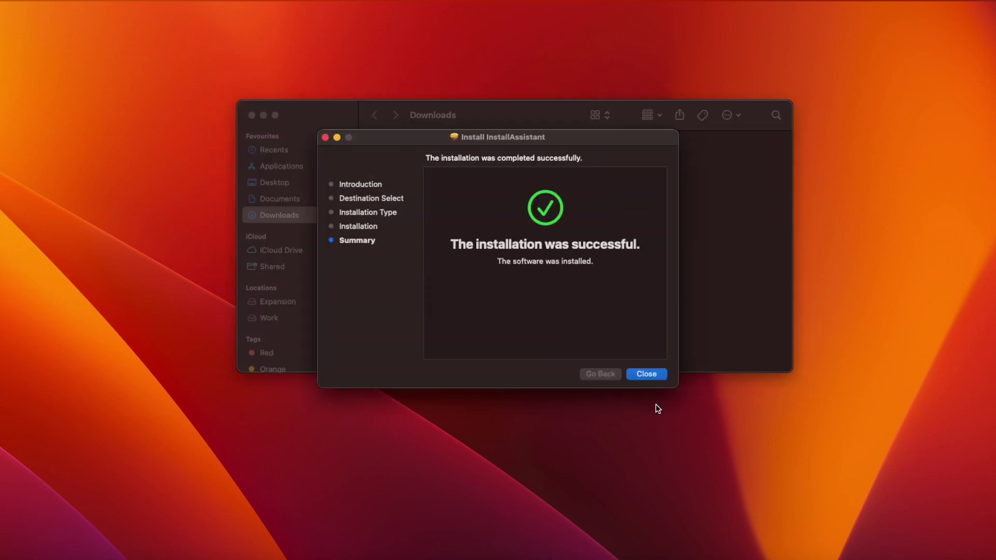
left_click(646, 374)
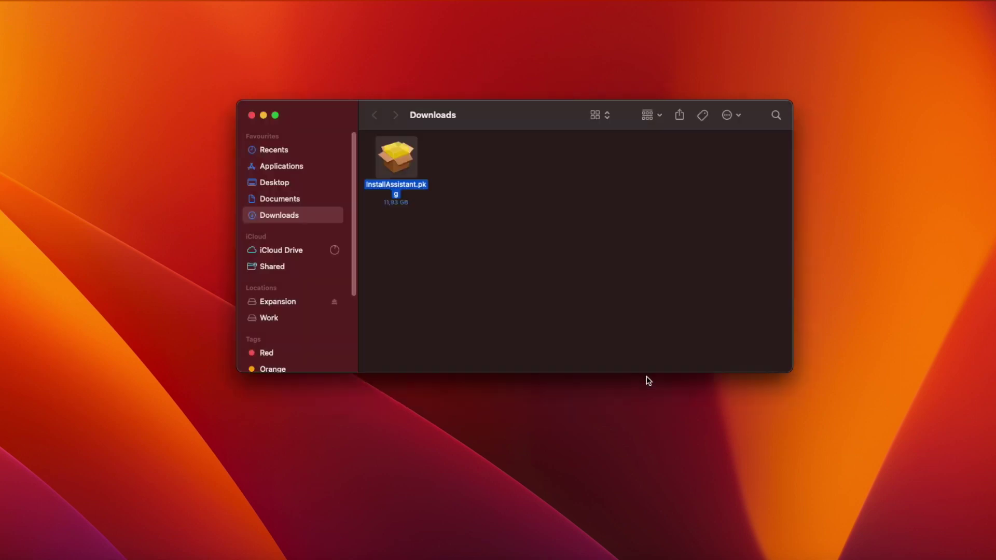
left_click(284, 167)
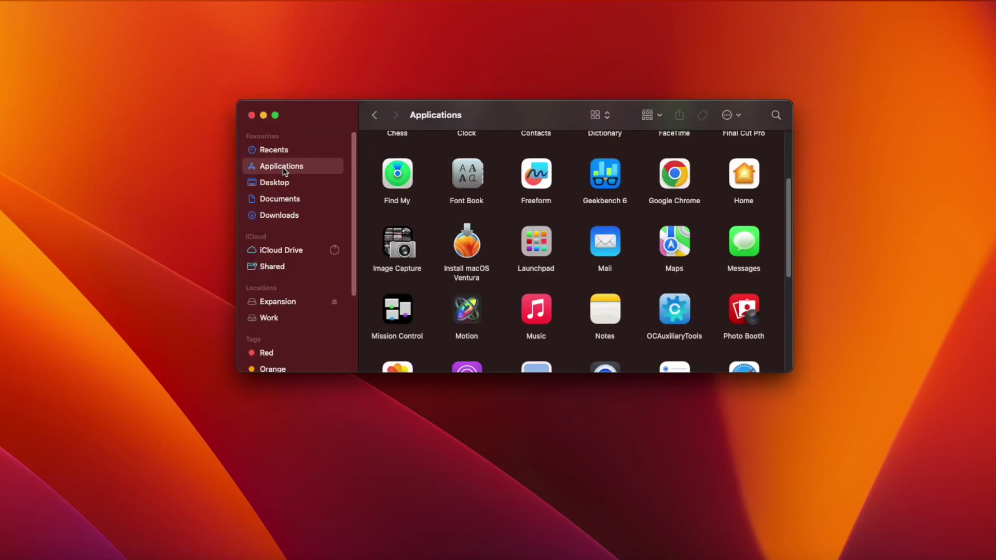
left_click(465, 250)
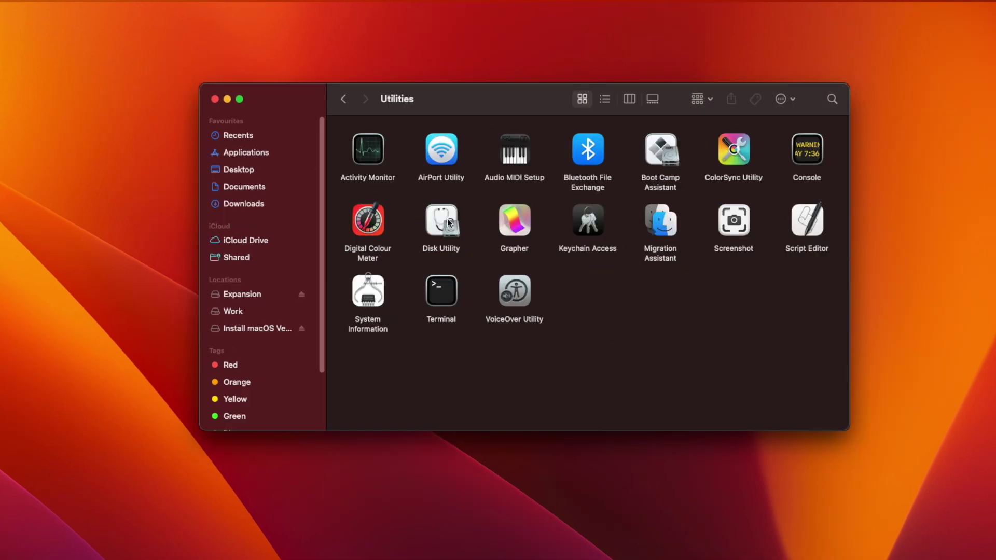
Erase the SanDisk USB stick as 'Ventura', Mac OS Extended (Journaled), GUID Partition Map.
double_click(441, 222)
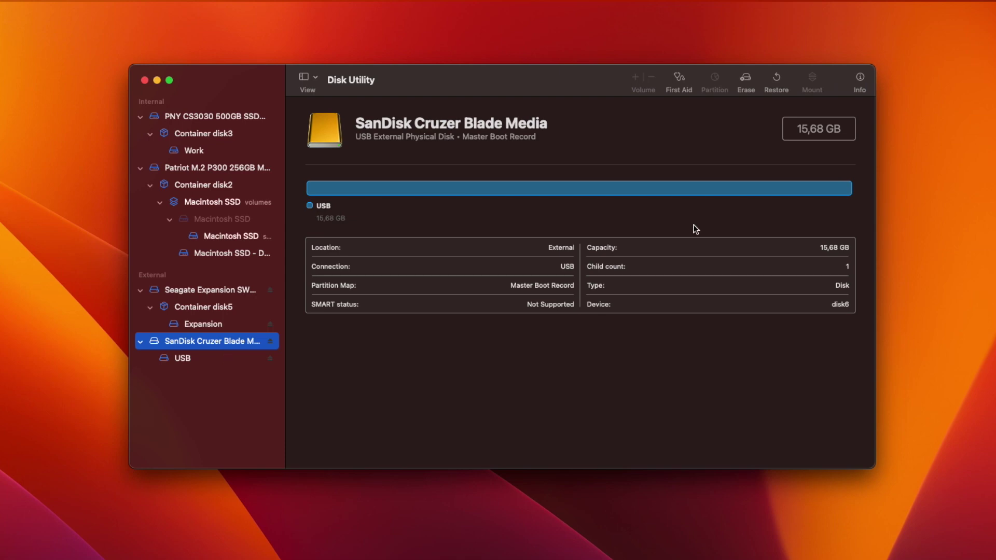
left_click(747, 81)
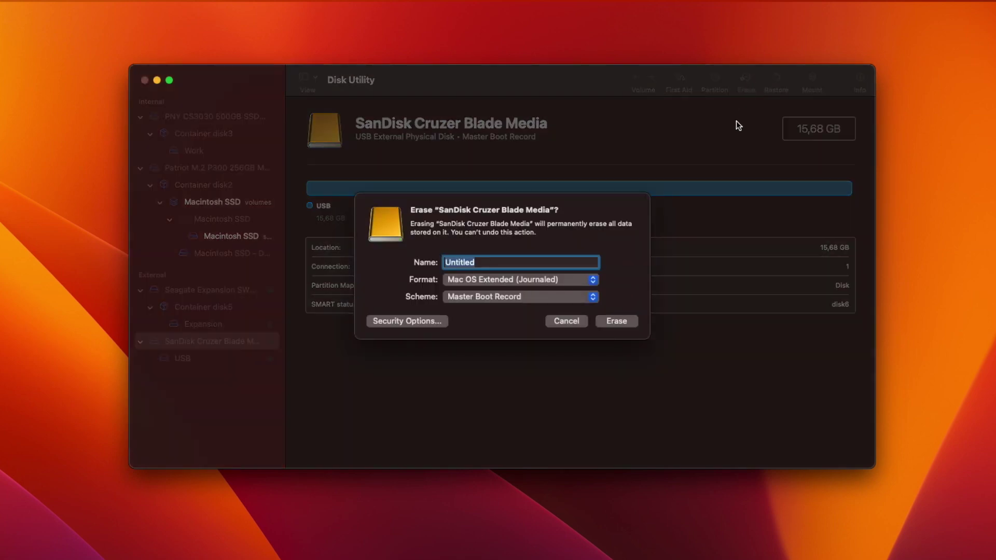
type("Ventura")
left_click(516, 283)
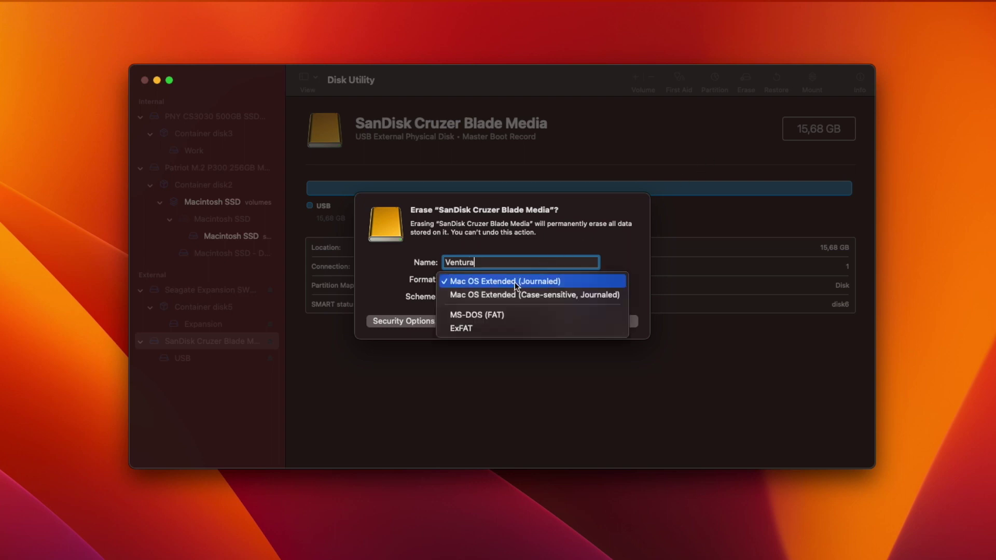
left_click(515, 282)
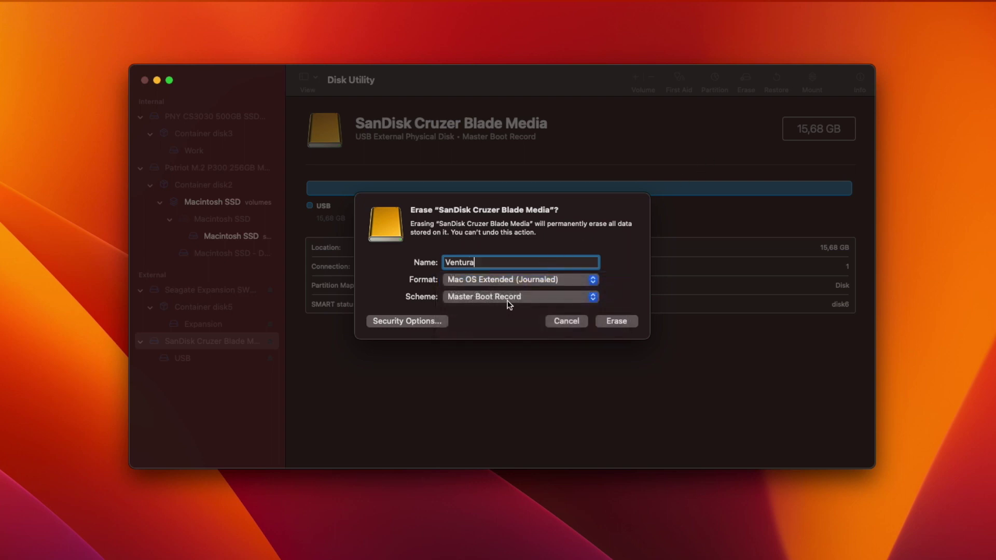
left_click(509, 300)
left_click(512, 286)
left_click(621, 322)
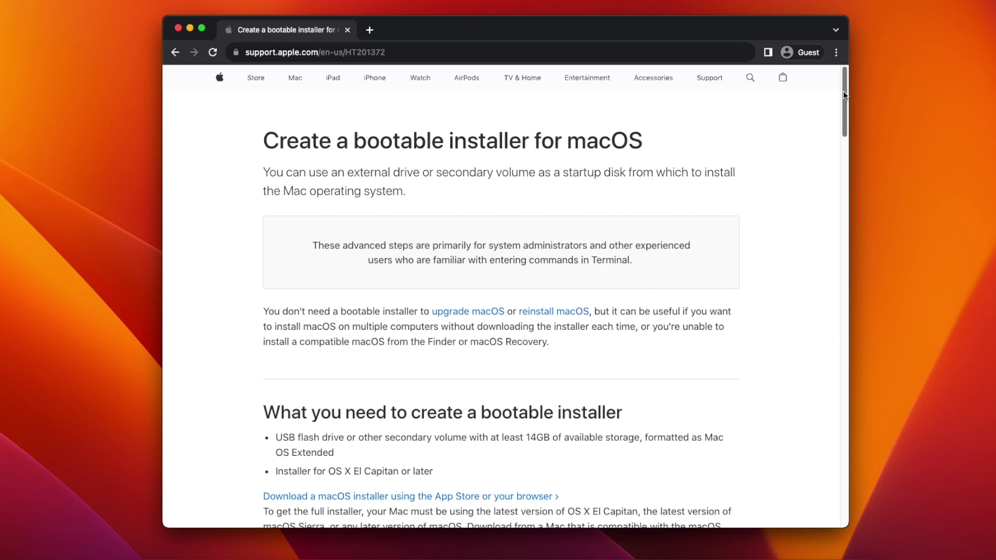
Scroll Apple's article to the Commands section and select the Ventura createinstallmedia command.
left_click_drag(842, 91, 821, 257)
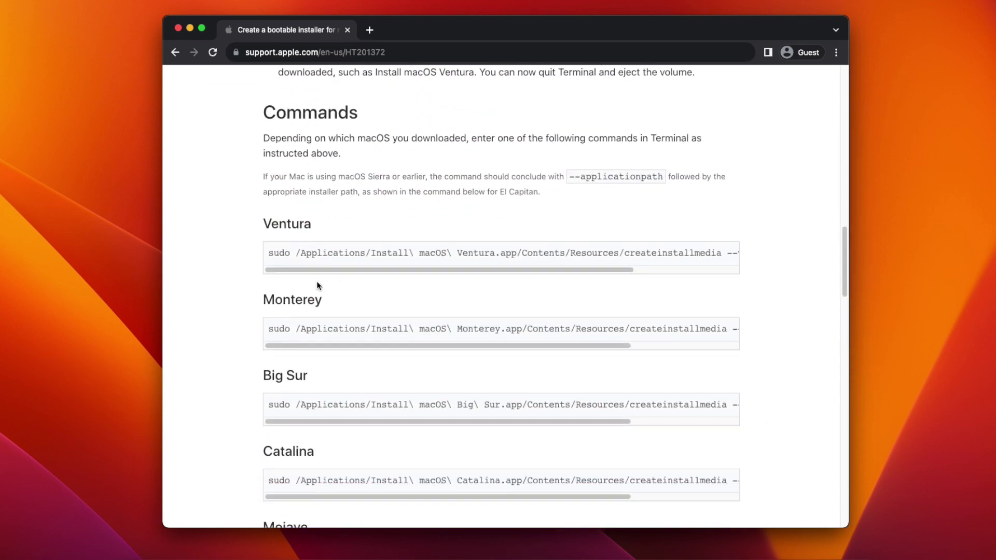
left_click_drag(271, 253, 777, 250)
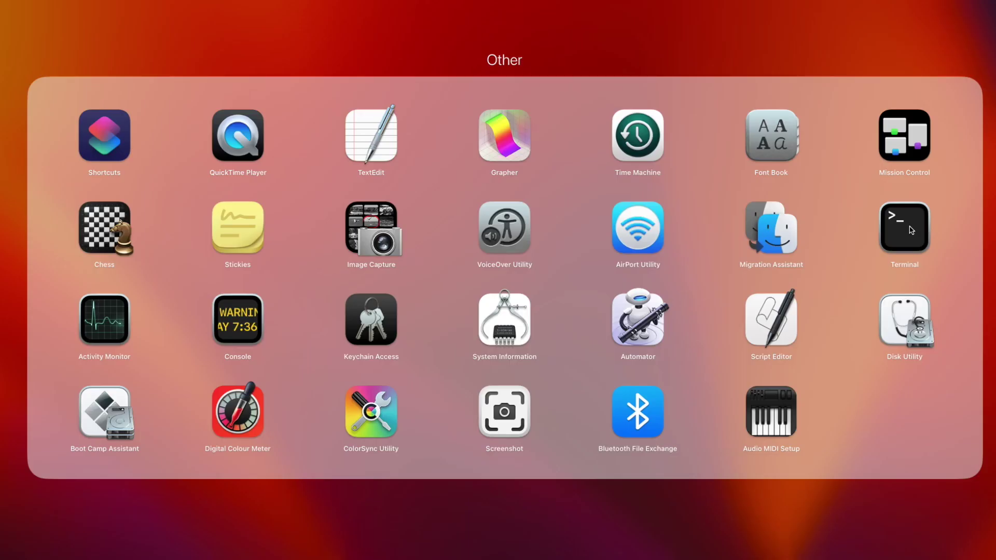
Paste the createinstallmedia command into a new Terminal window, replacing MyVolume with Ventura.
left_click(911, 230)
type("sudo /Applications/Install\\ macOS\\ Ventura.app/Contents/Resources/createinstallmedia --volume /Volumes/MyVolume")
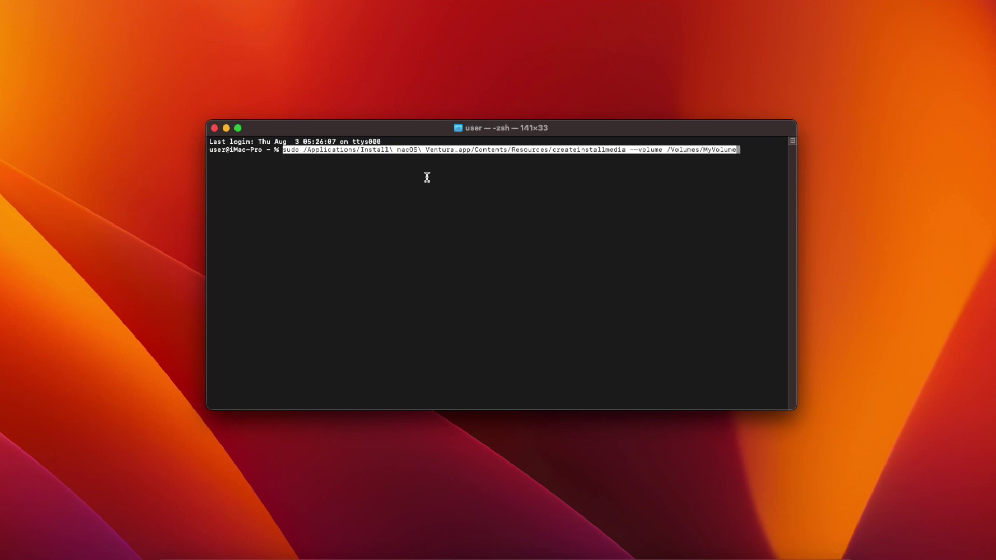
key("BackSpace")
key("BackSpace")
key("BackSpace")
key("BackSpace")
key("BackSpace")
key("BackSpace")
key("BackSpace")
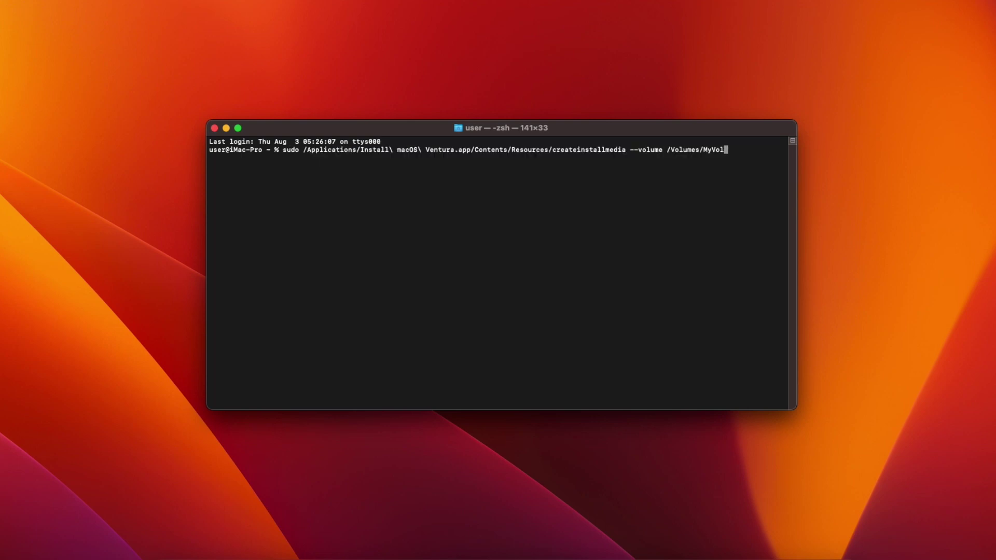
key("BackSpace")
type("Ventura")
Run the command, entering the admin password and answering y to erase the Ventura volume.
key("Return")
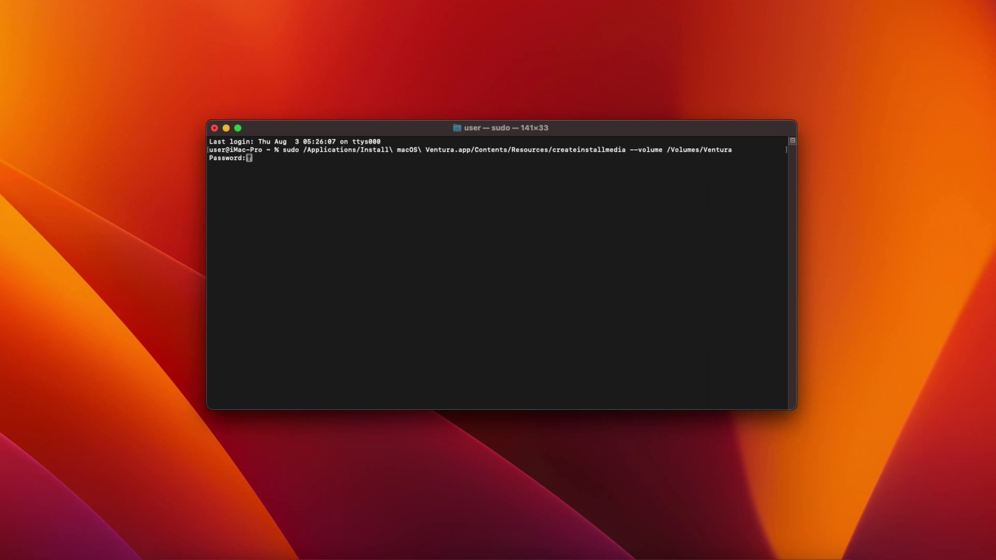
key("Return")
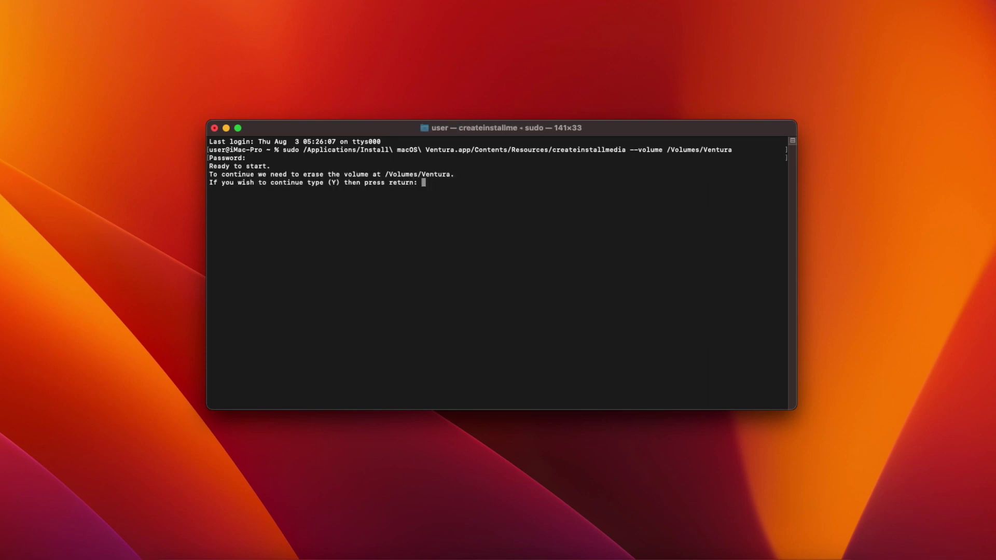
type("y")
key("Return")
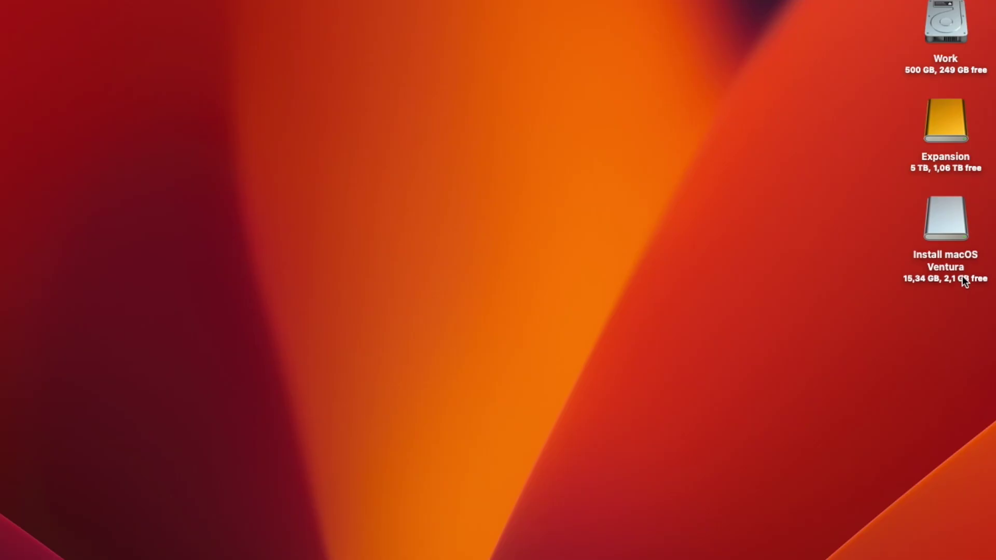
Save OCAT_Mac.dmg (27.3 MB) from the OCAuxiliaryTools GitHub releases assets into Downloads.
left_click(962, 276)
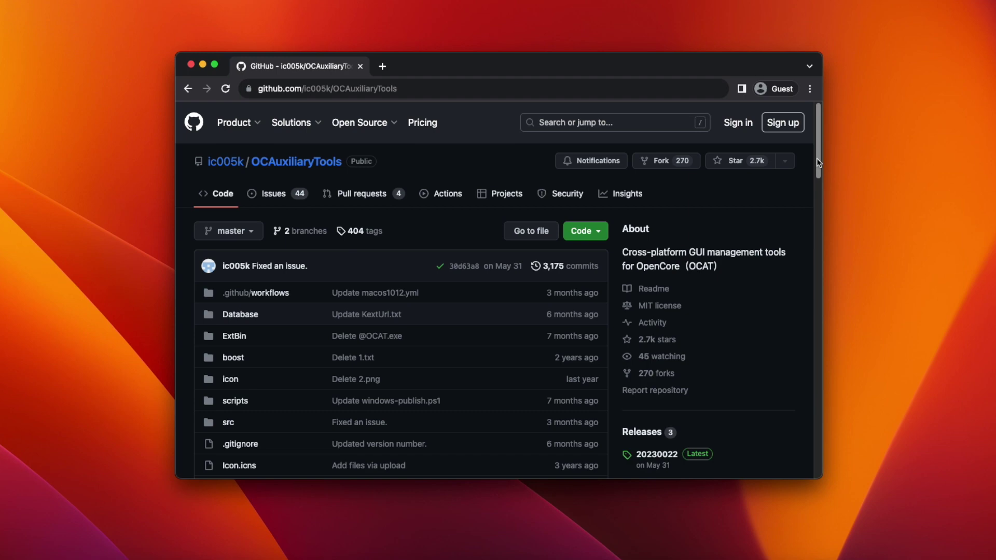
left_click_drag(817, 163, 804, 200)
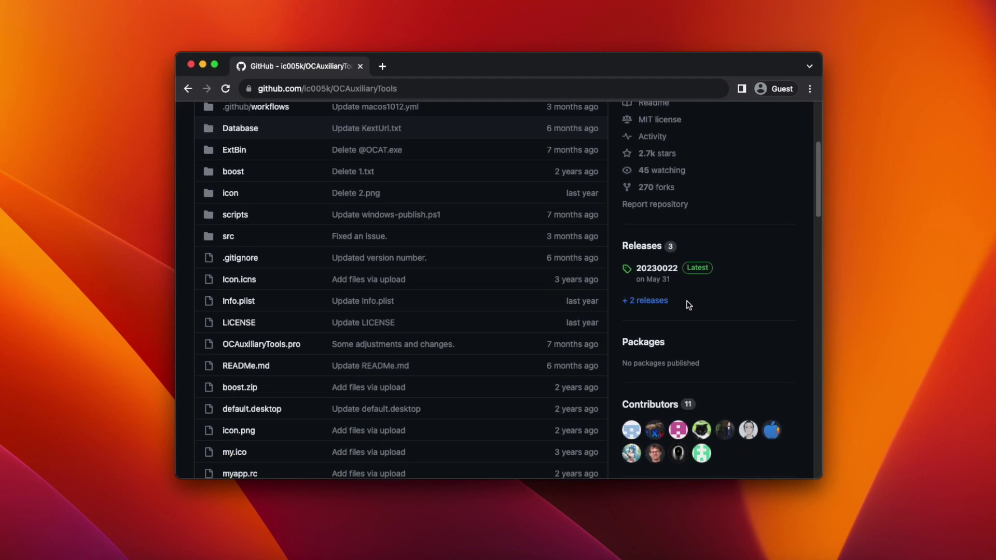
left_click(646, 301)
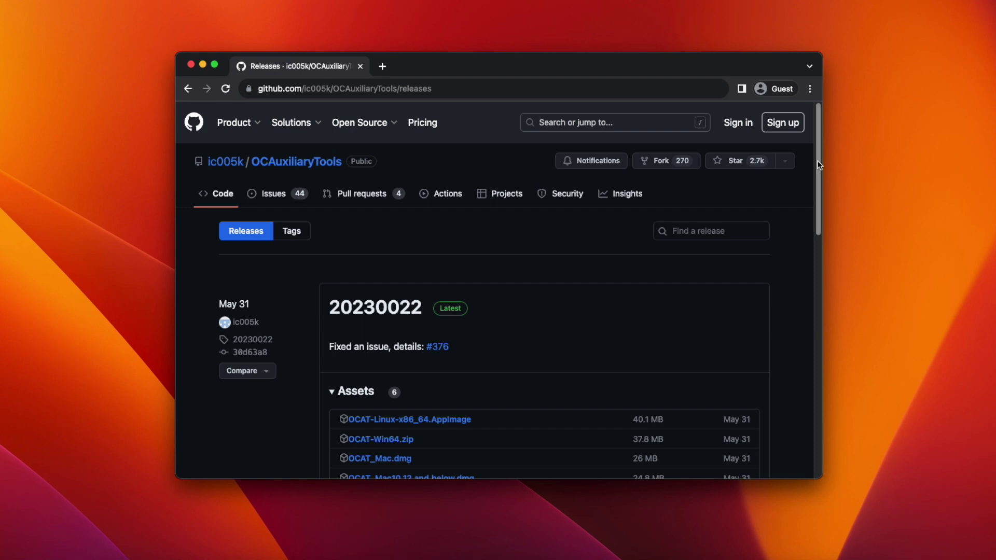
left_click_drag(819, 161, 823, 194)
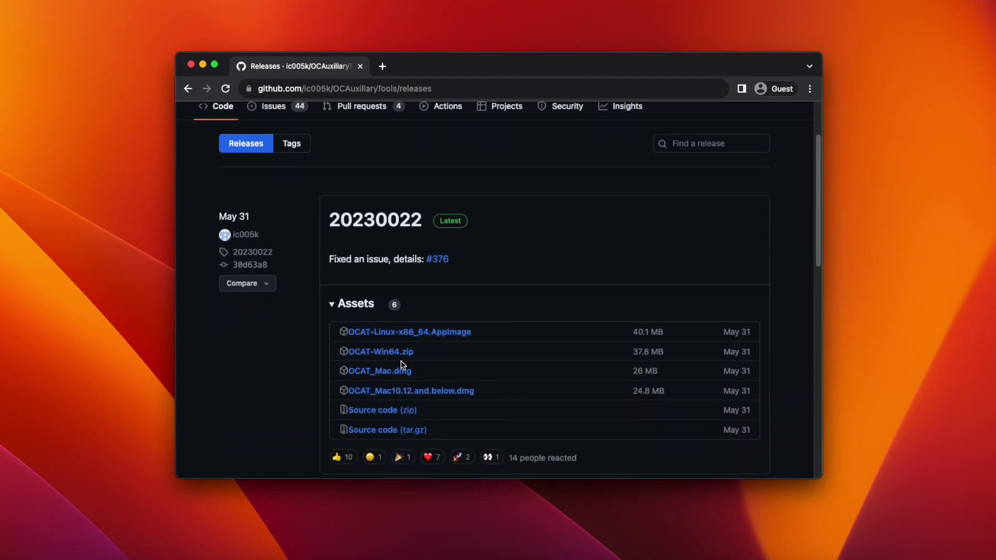
left_click(390, 371)
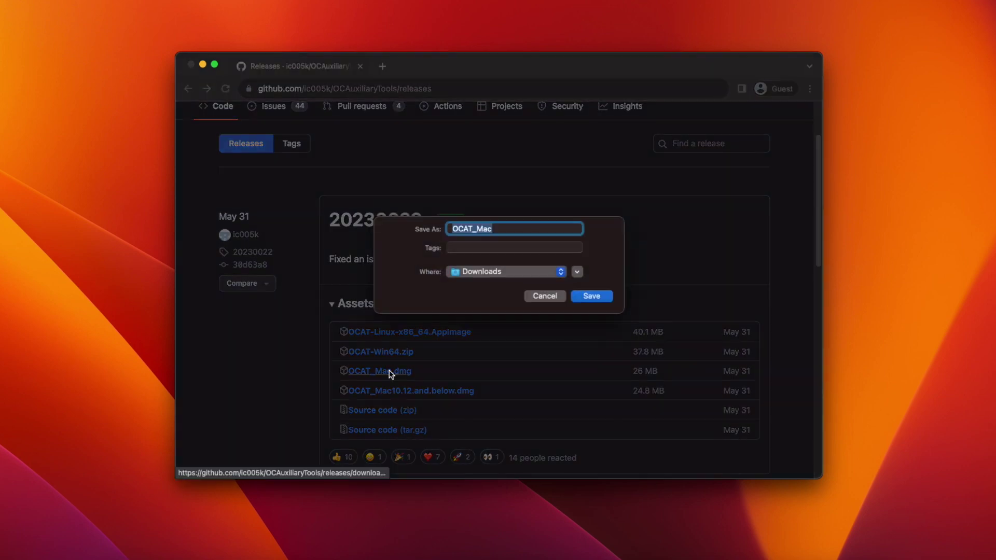
left_click(594, 296)
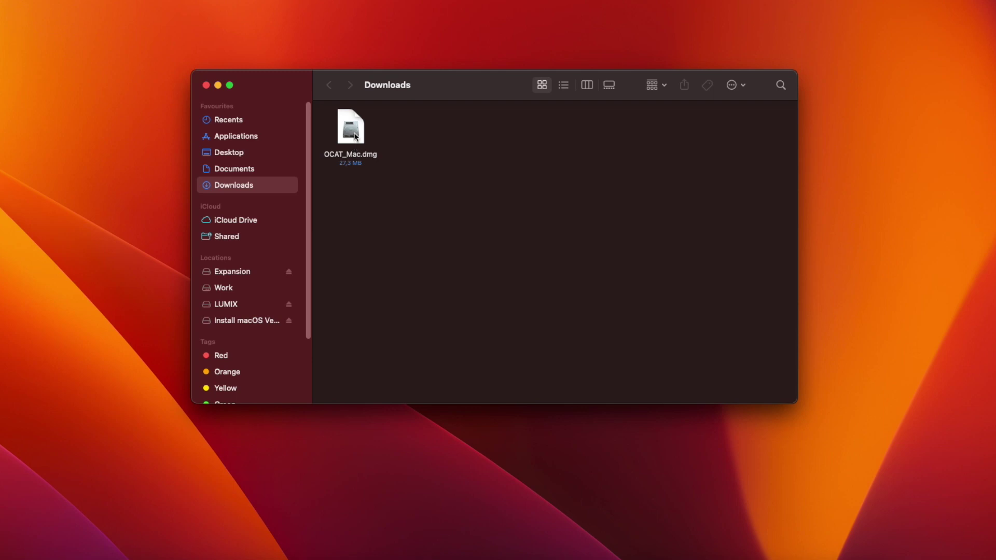
Copy OCAuxiliaryTools from OCAT_Mac.dmg into Applications and open it with the context-menu Open.
left_click(356, 136)
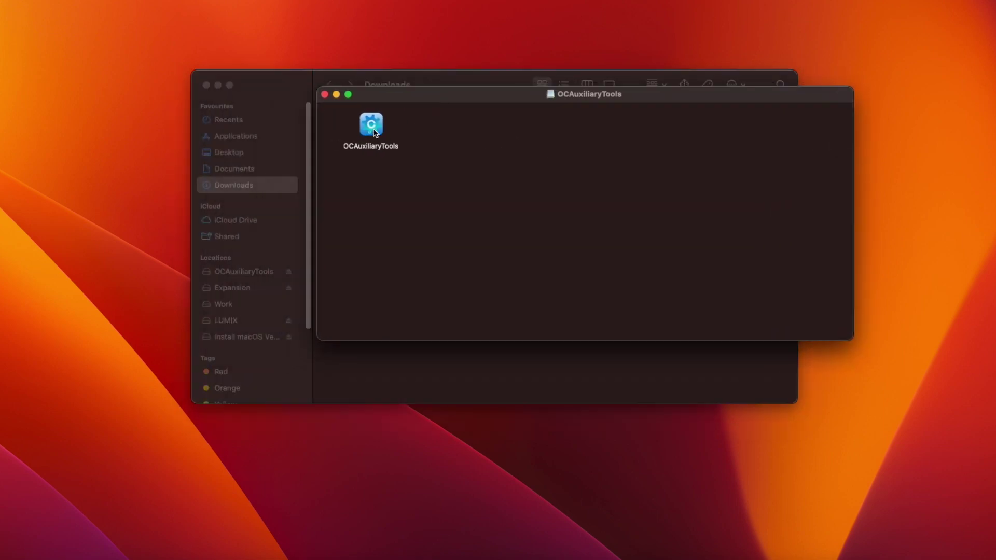
left_click_drag(374, 130, 245, 136)
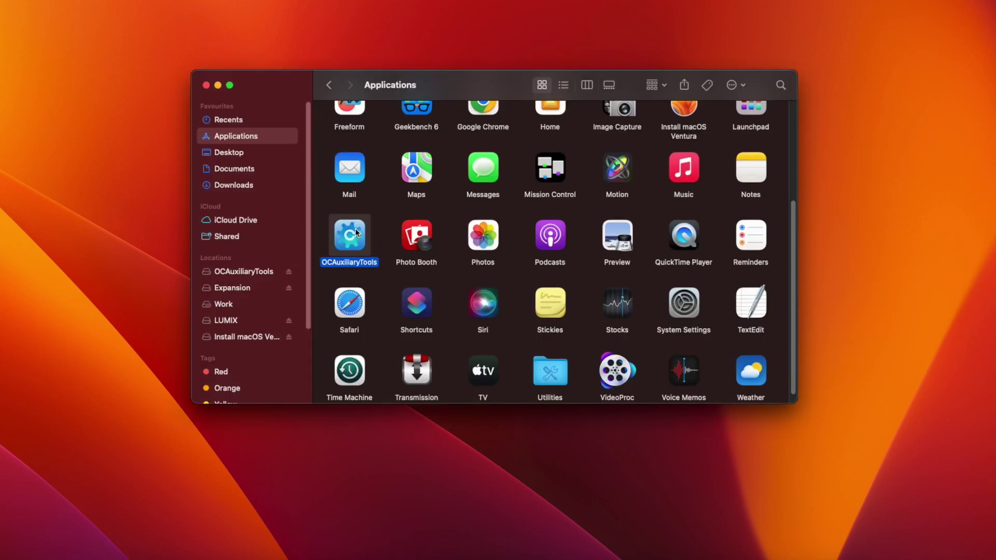
right_click(356, 232)
left_click(385, 237)
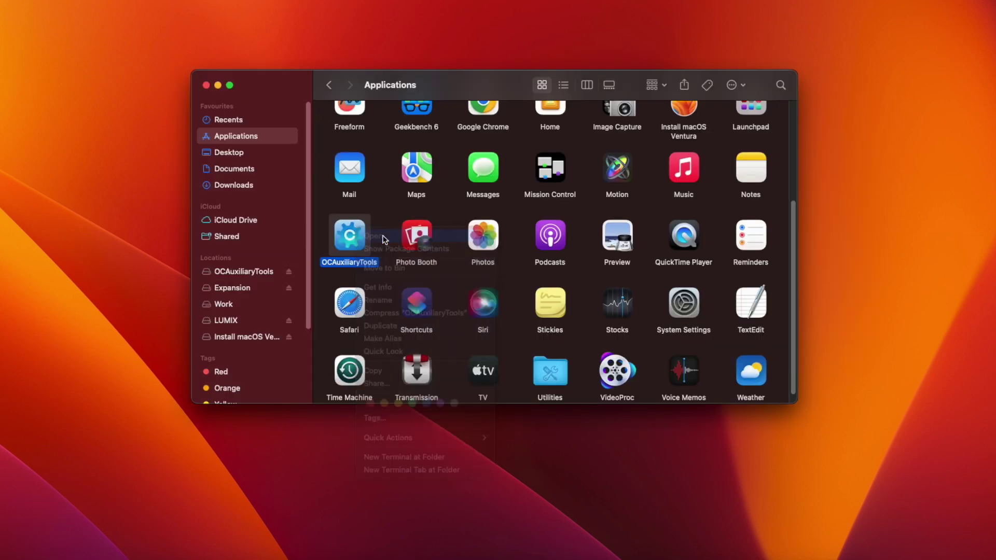
Confirm launching the unsigned OCAuxiliaryTools and show the Intel CPU configuration template link.
left_click(529, 231)
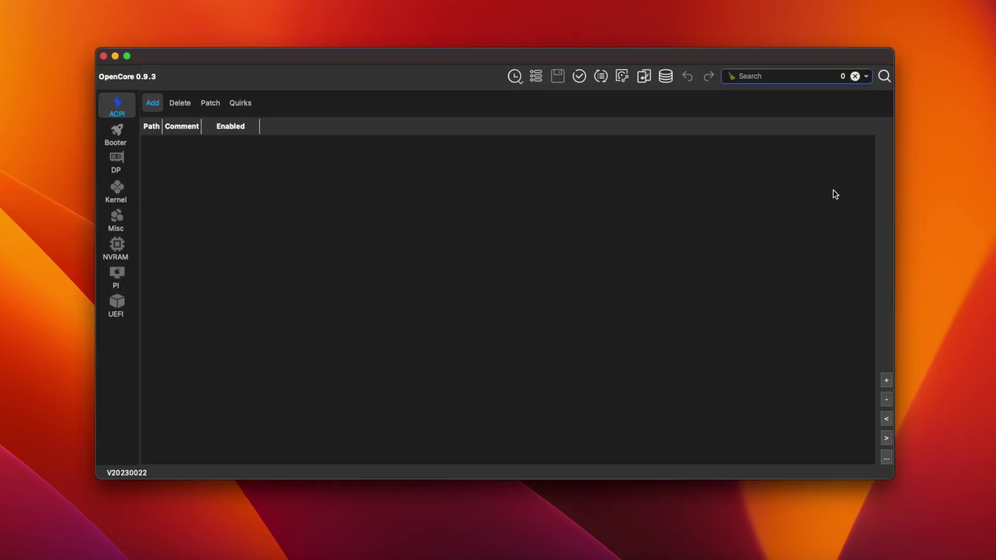
left_click(665, 77)
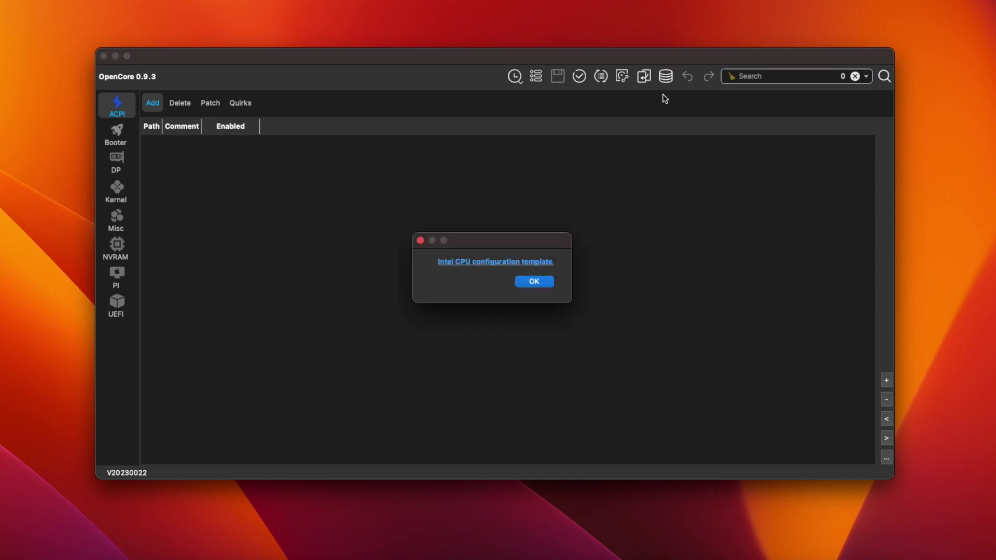
Follow the template link to GitHub and save the raw Desktop_04thGen_Haswell_iMac15,1.plist into Downloads.
left_click(501, 263)
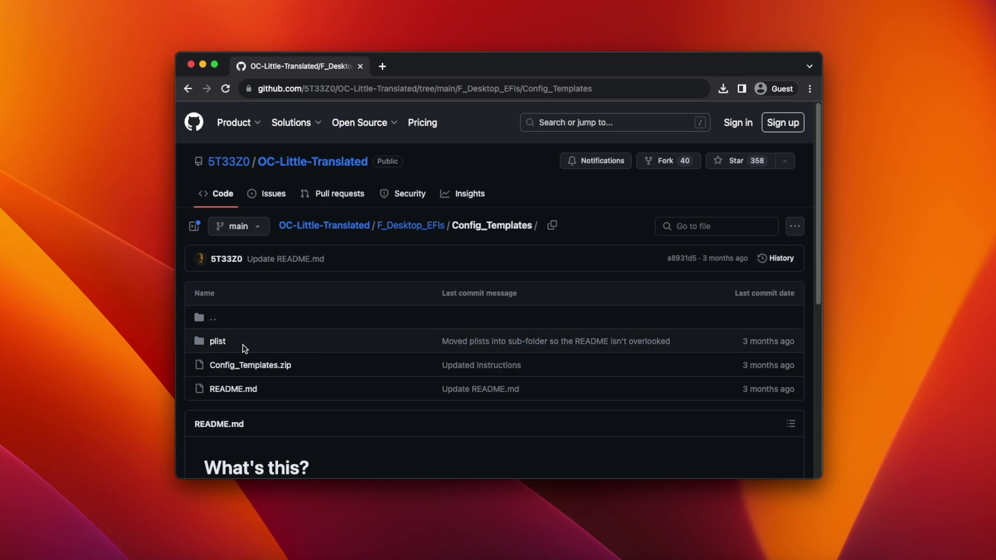
left_click(217, 342)
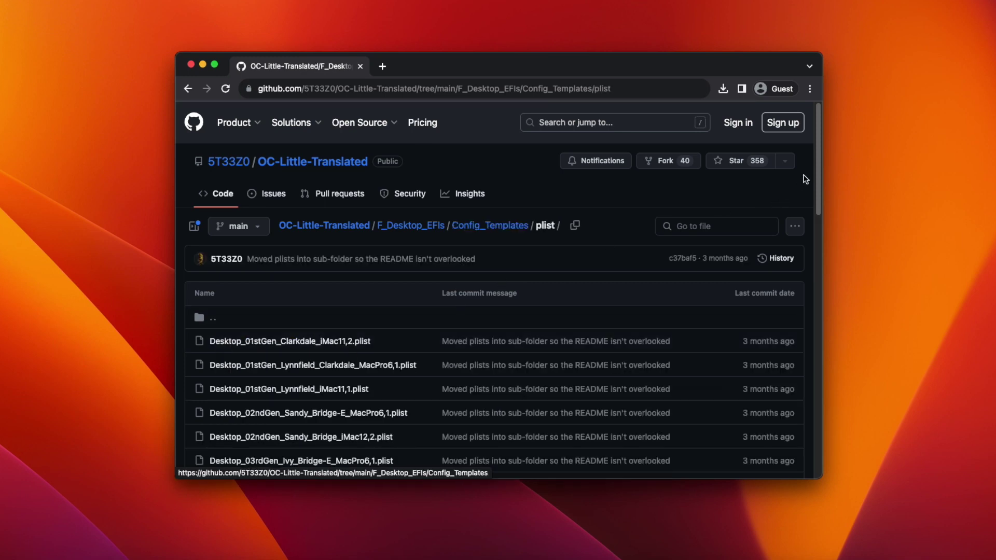
scroll(811, 174, "down", 4)
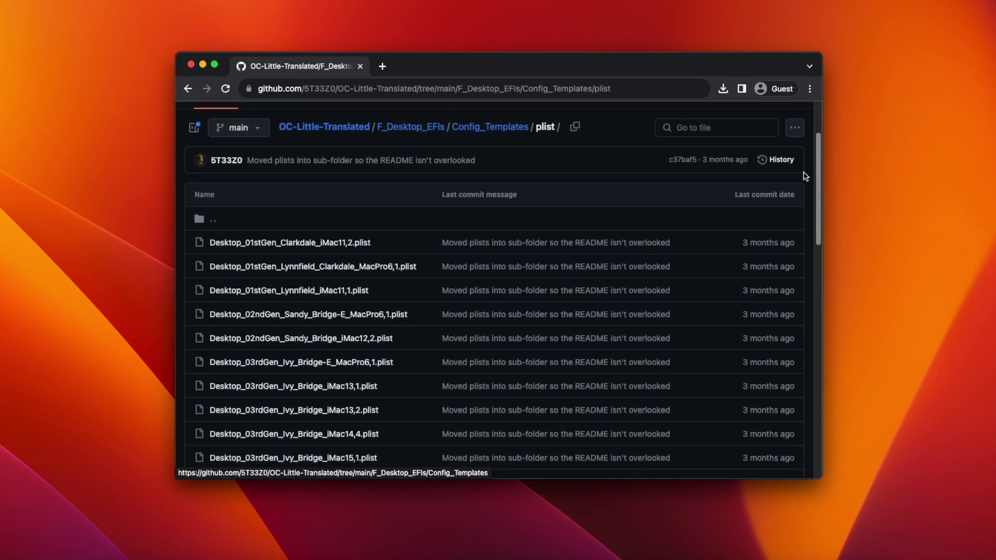
scroll(805, 177, "down", 6)
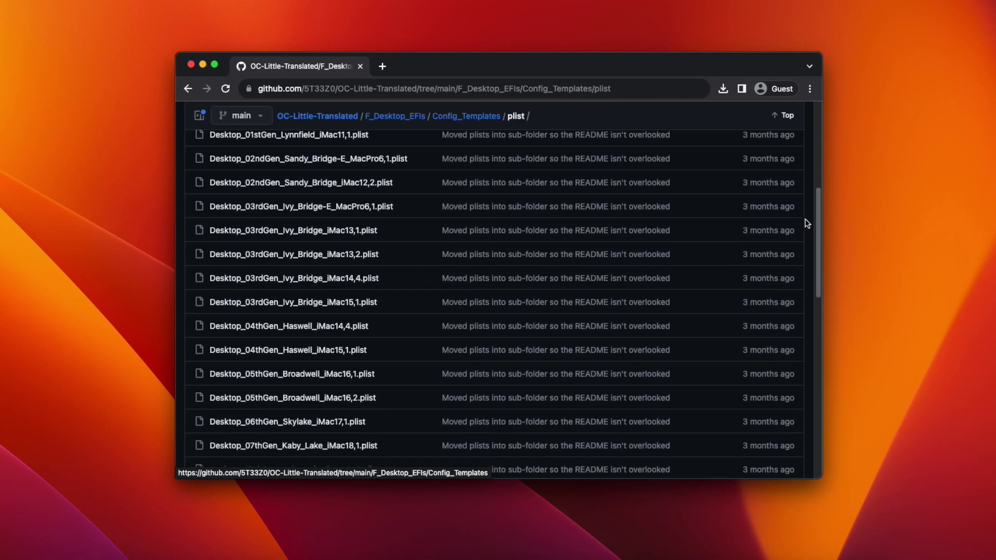
scroll(806, 224, "down", 3)
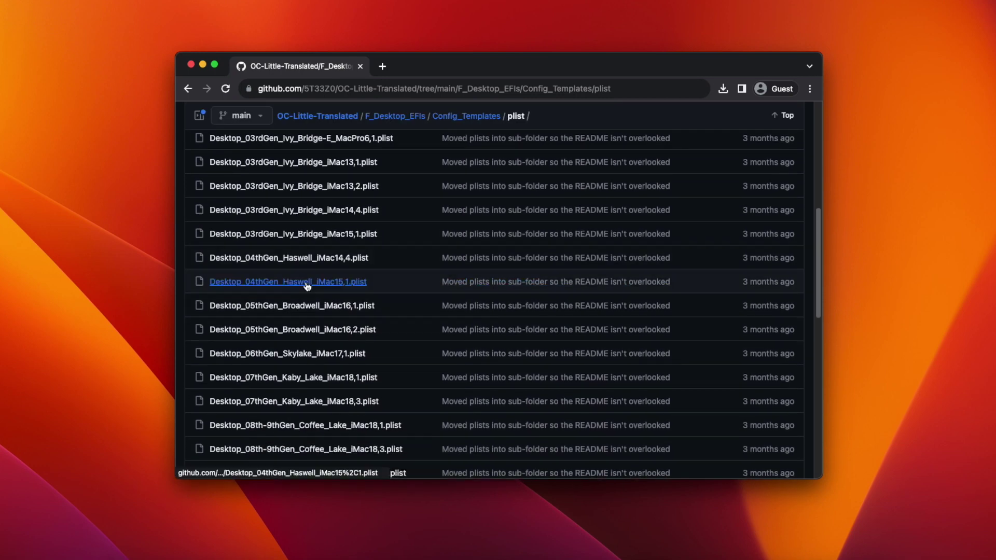
left_click(307, 283)
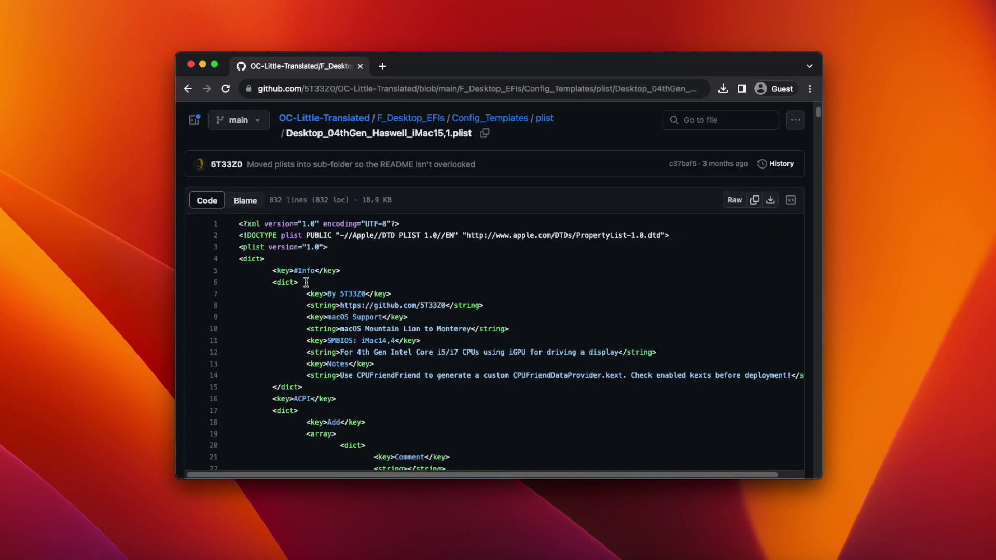
left_click(771, 202)
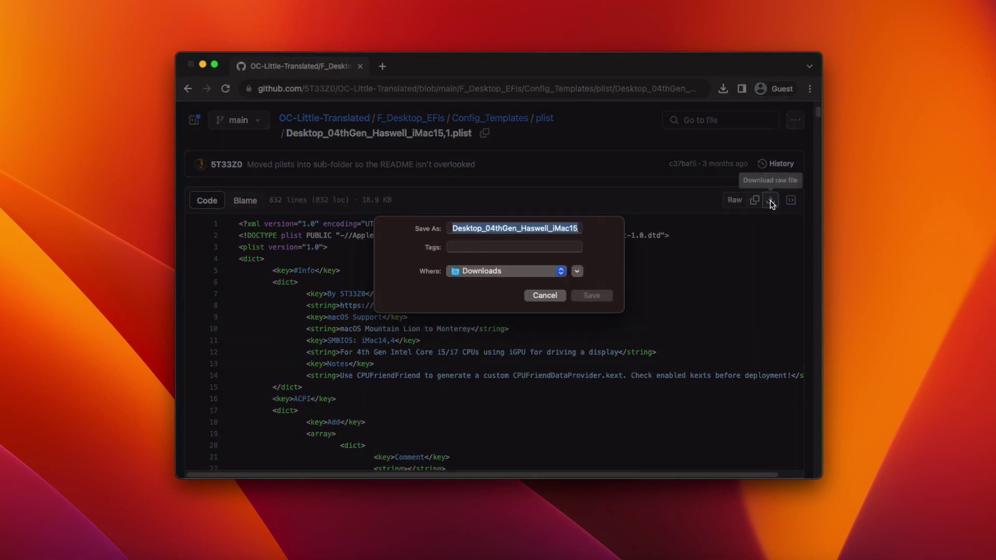
left_click(600, 300)
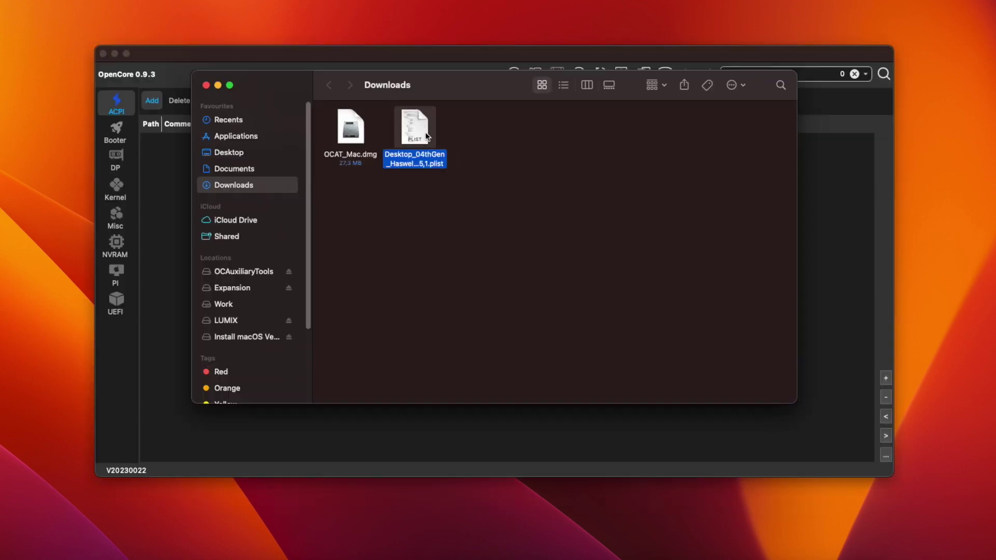
Open the Haswell iMac15,1 plist in OCAT and generate an EFI folder on the Desktop.
double_click(426, 137)
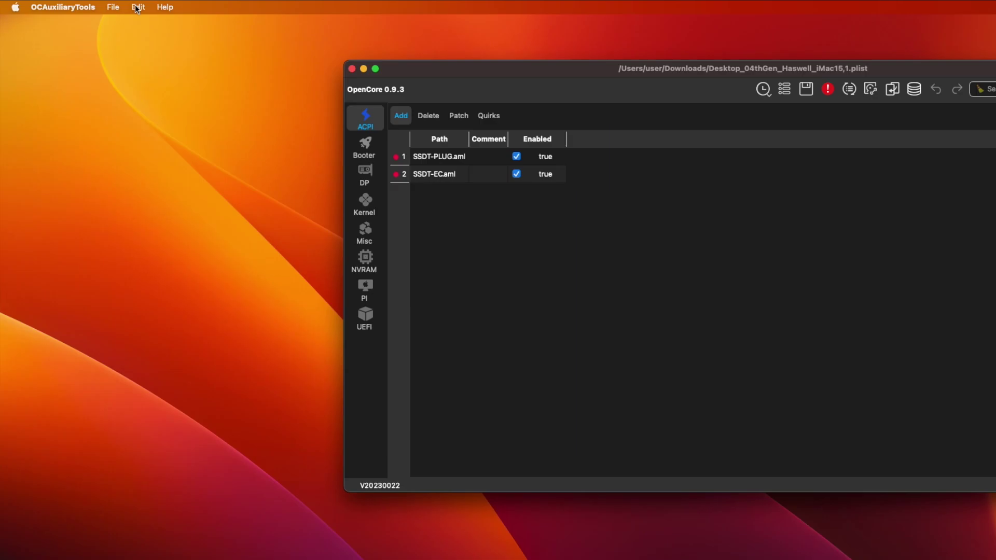
left_click(0, 0)
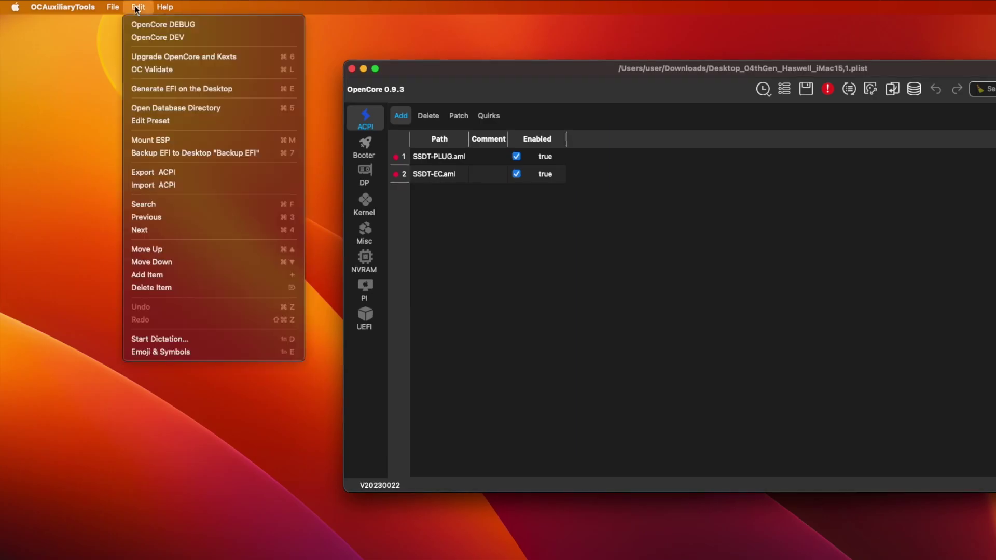
left_click(172, 90)
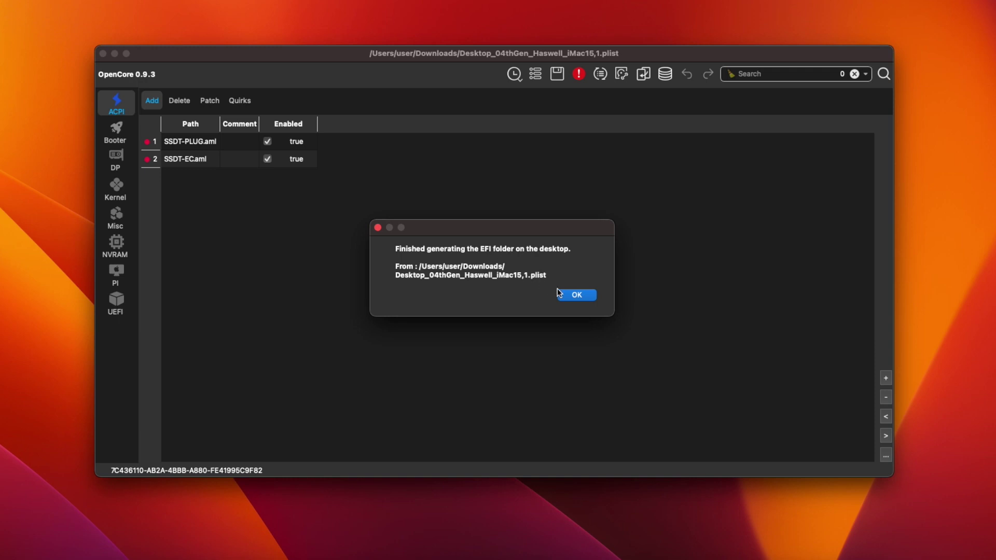
left_click(575, 296)
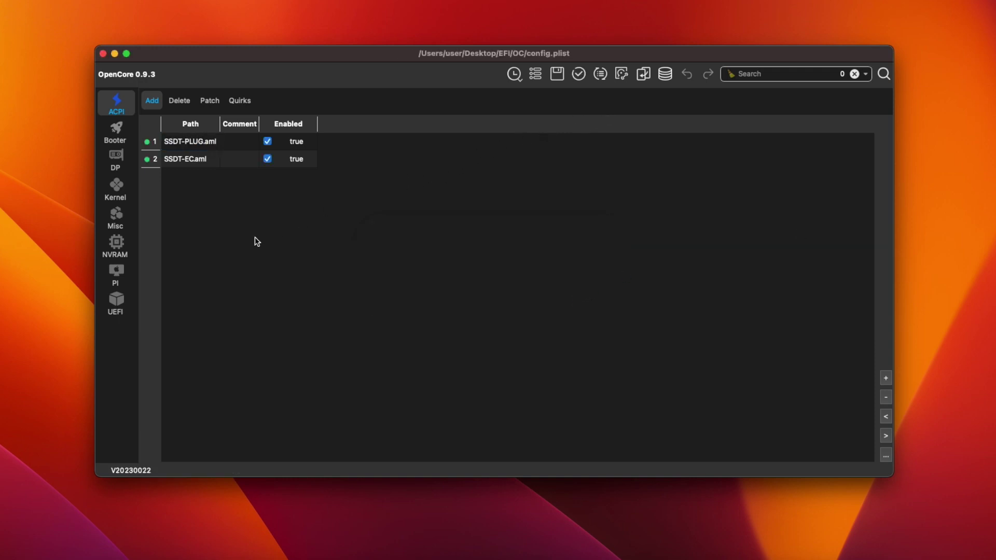
Set csr-active-config to EF0F0000 under the third NVRAM Add UUID.
left_click(124, 252)
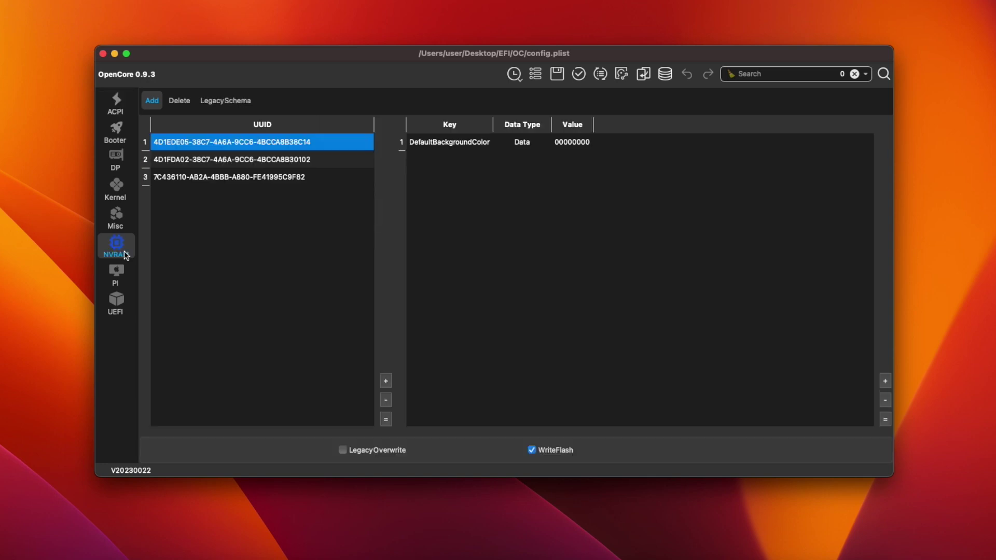
left_click(303, 181)
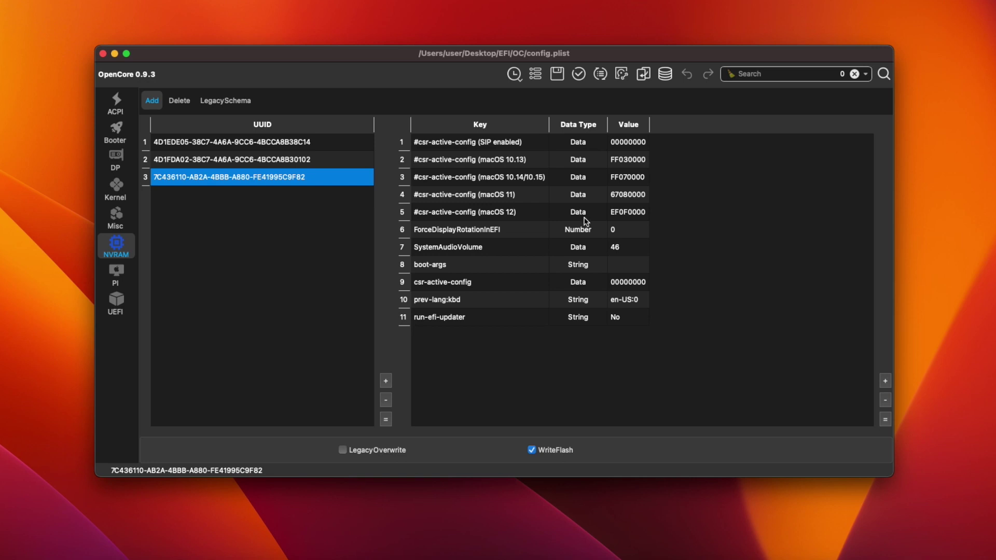
left_click(472, 287)
double_click(627, 282)
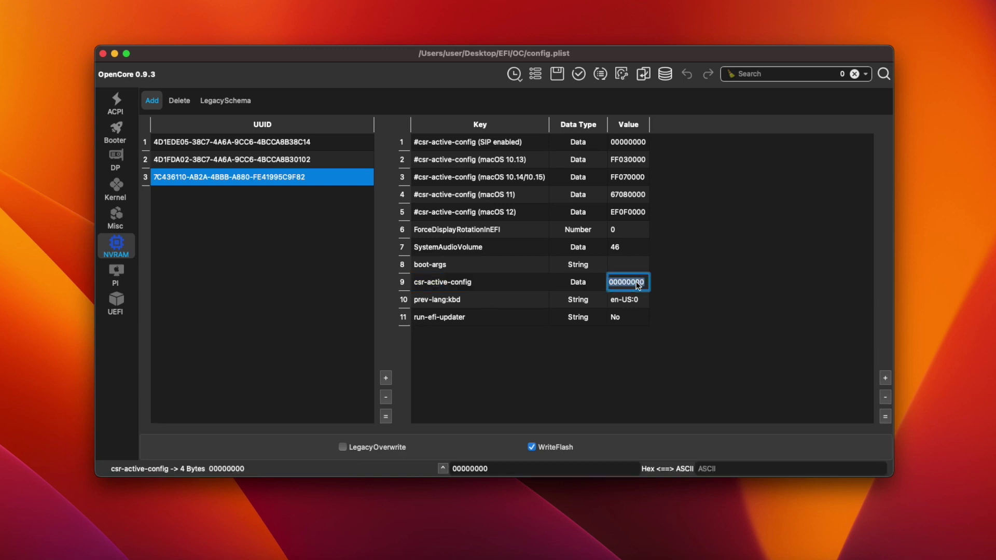
type("EF0F0000")
key("Return")
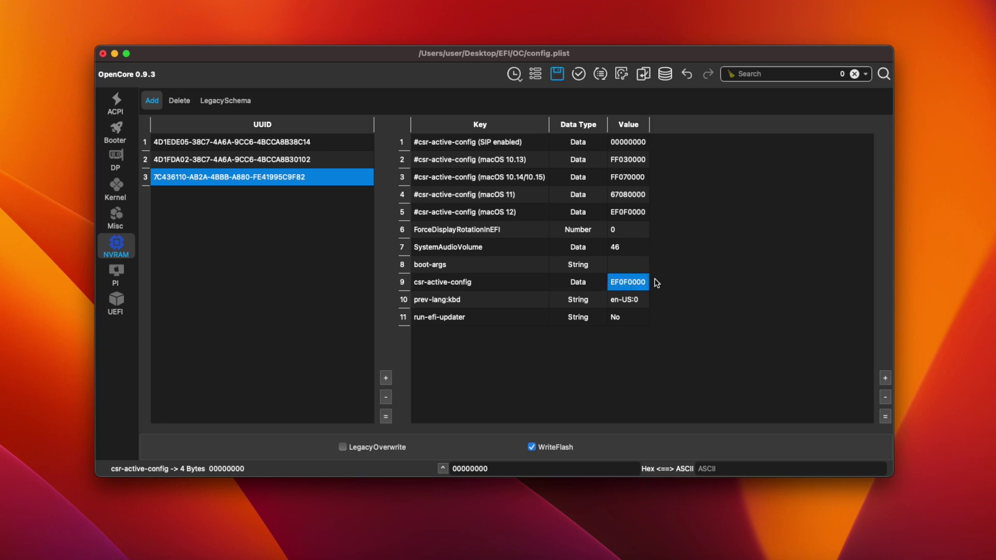
Set boot-args to '-cdfon alcid=15 amfi_get_out_of_my_way=1'.
left_click(629, 268)
double_click(629, 268)
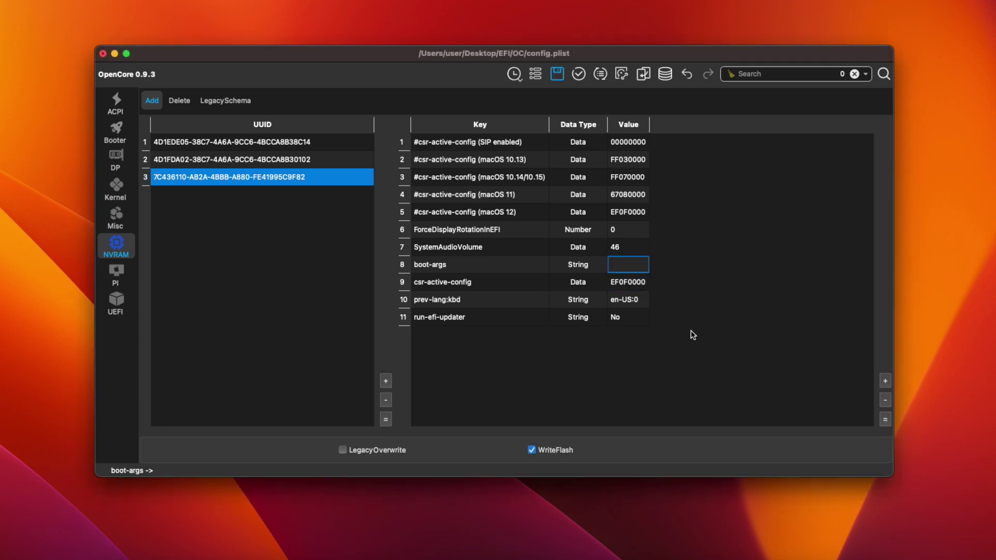
type("-cdfon")
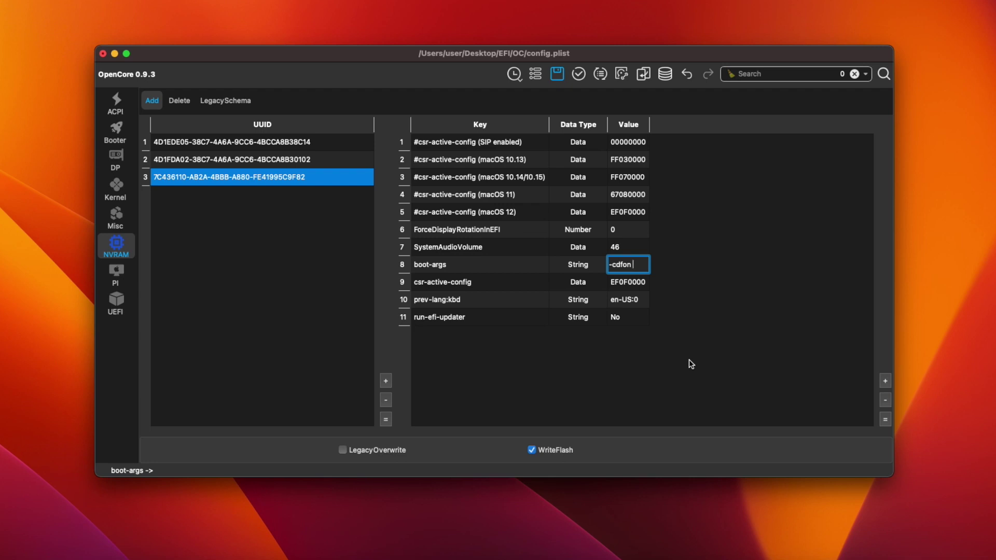
type("alcid")
type("=15")
type(" amfi")
type("_get_")
type("out_o")
type("f_my")
type("_way=1")
key("Return")
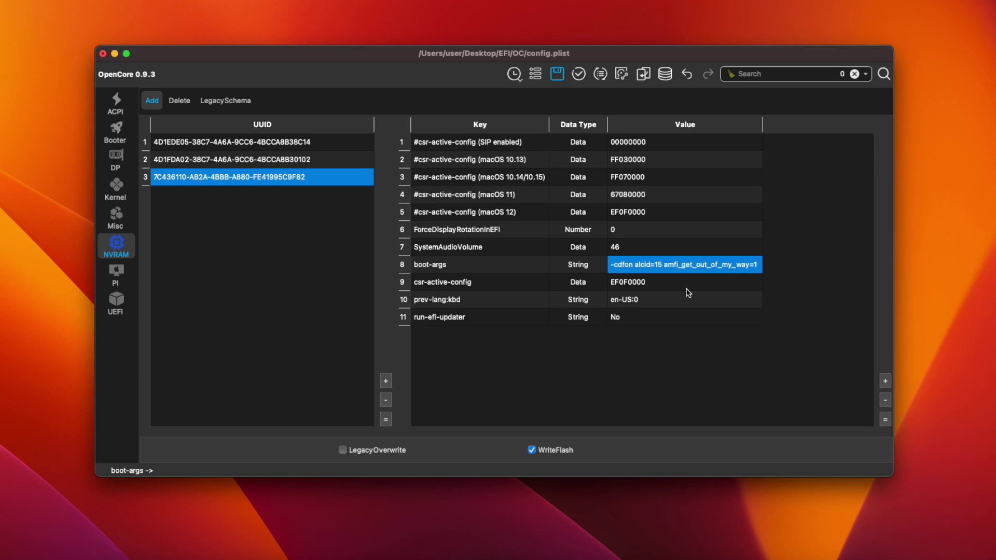
Delete the five commented #csr-active-config entries.
key("ctrl+Home")
left_click(474, 216, "shift")
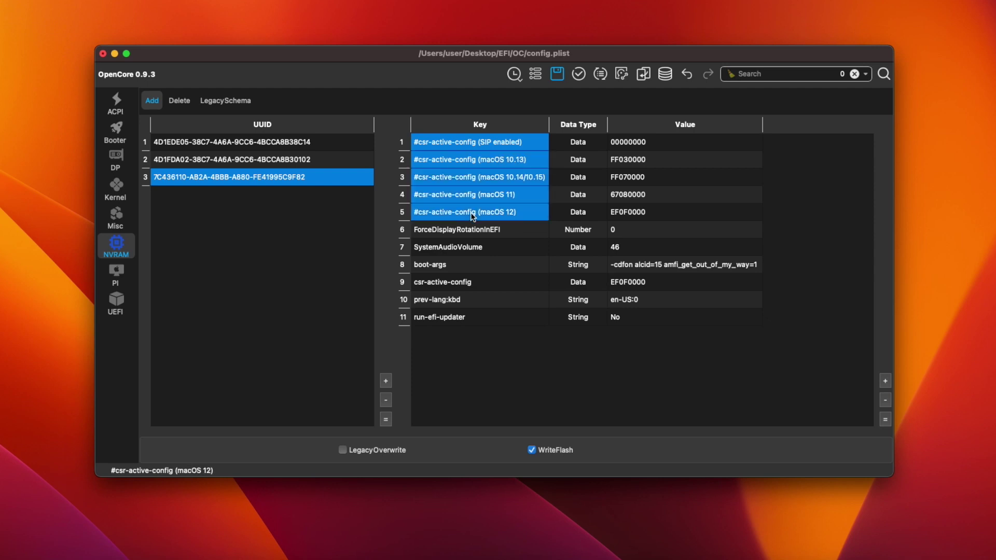
right_click(502, 214)
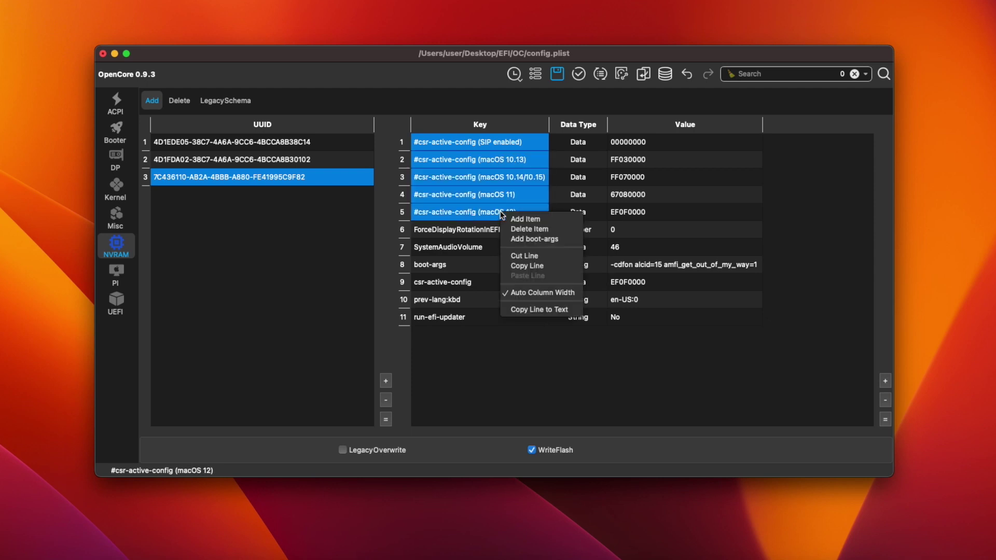
left_click(527, 231)
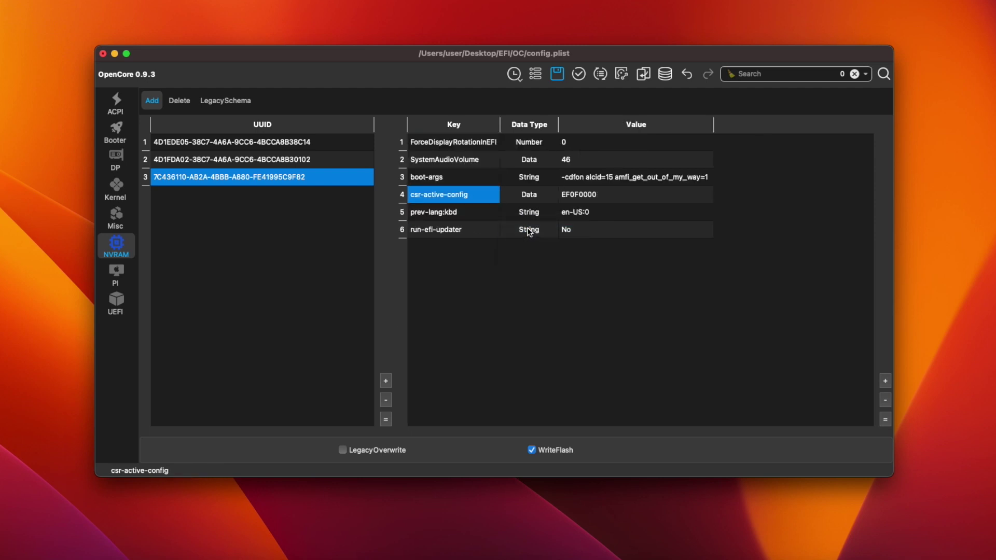
left_click(122, 164)
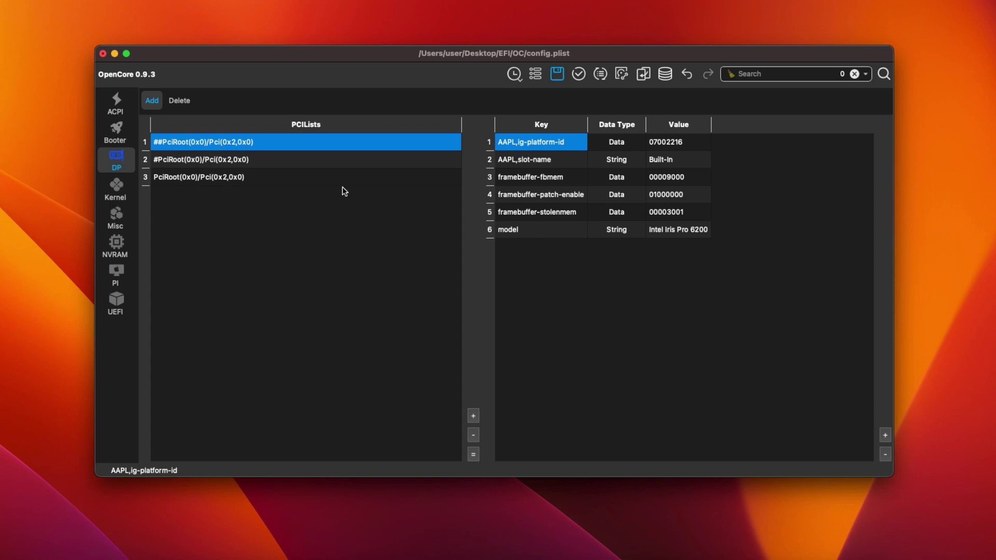
Delete the double-commented Iris Pro 6200 and the computing-only graphics PCI entries.
left_click(303, 165)
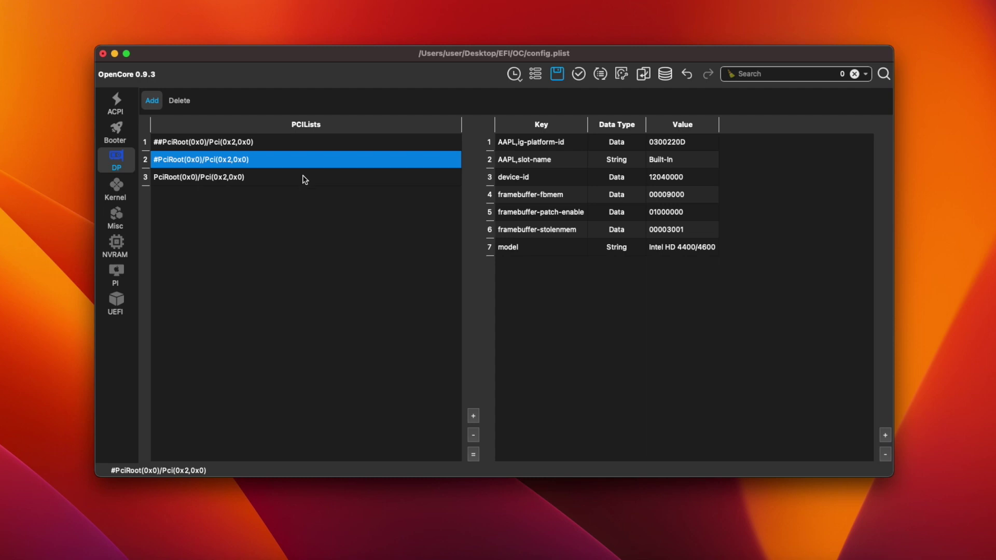
left_click(304, 179)
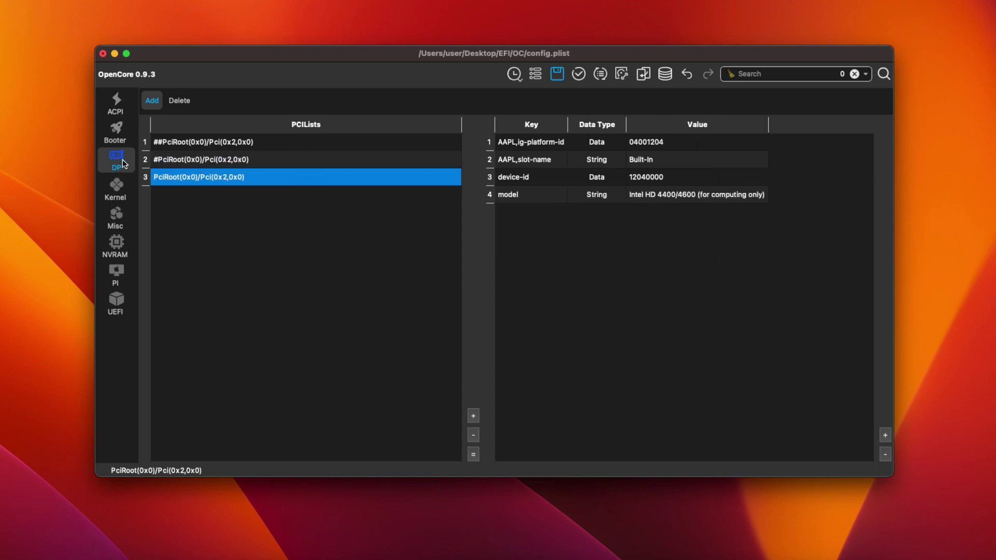
left_click(275, 146)
right_click(283, 140)
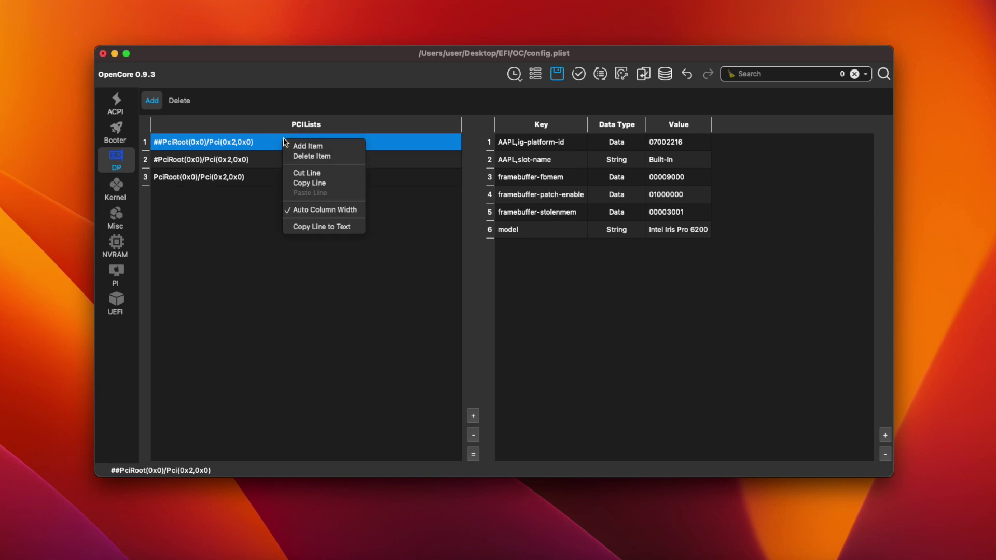
left_click(315, 156)
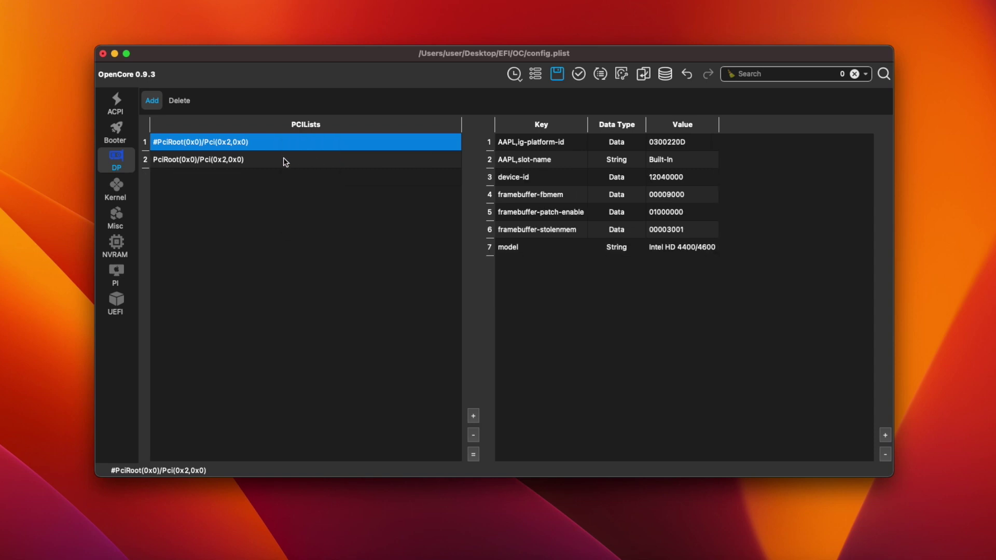
left_click(282, 163)
right_click(277, 164)
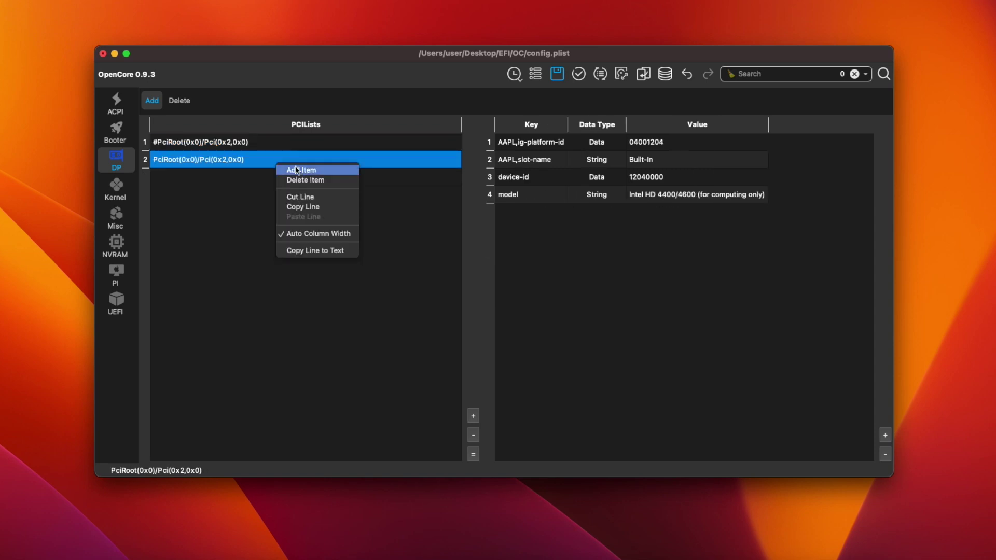
left_click(321, 181)
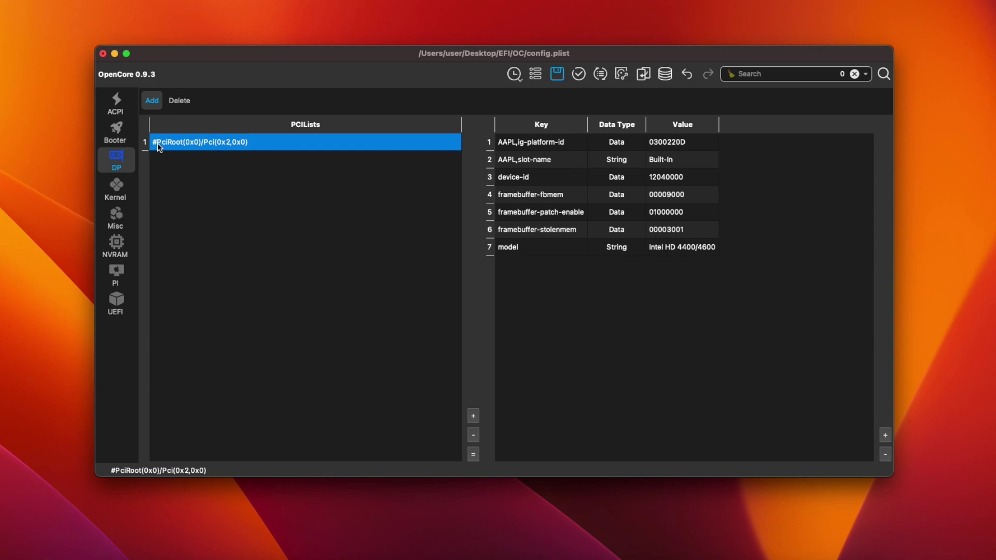
Remove the leading # so PciRoot(0x0)/Pci(0x2,0x0) is enabled.
double_click(157, 142)
left_click(157, 142)
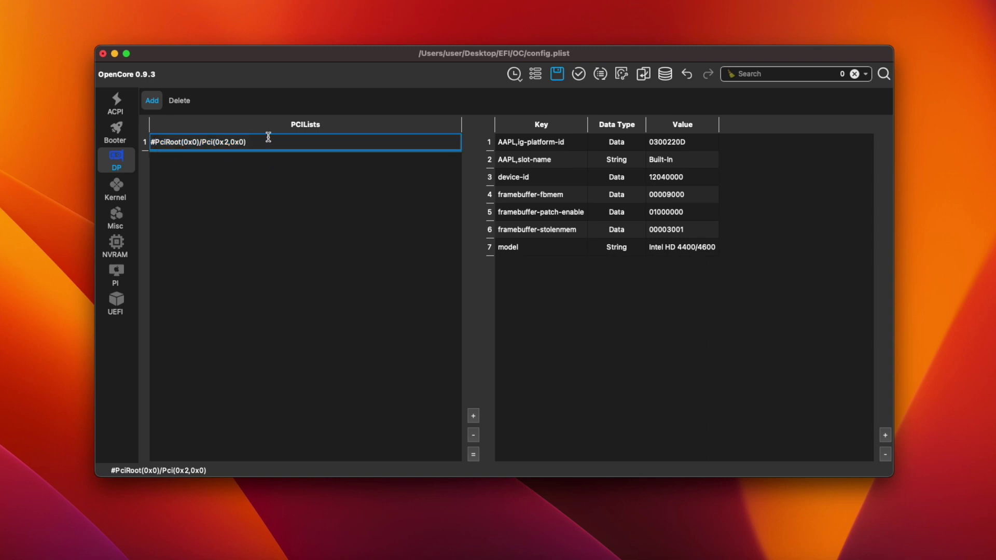
key("BackSpace")
Confirm the uncommented PciRoot(0x0)/Pci(0x2,0x0) device path.
key("Return")
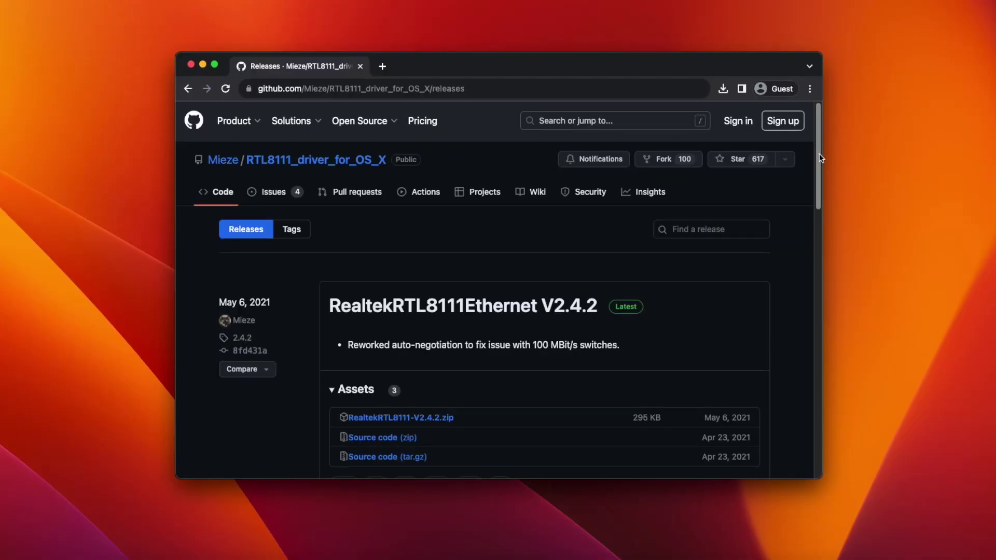
Download RealtekRTL8111-V2.4.2.zip from the release Assets and save it to Downloads.
scroll(814, 166, "down", 3)
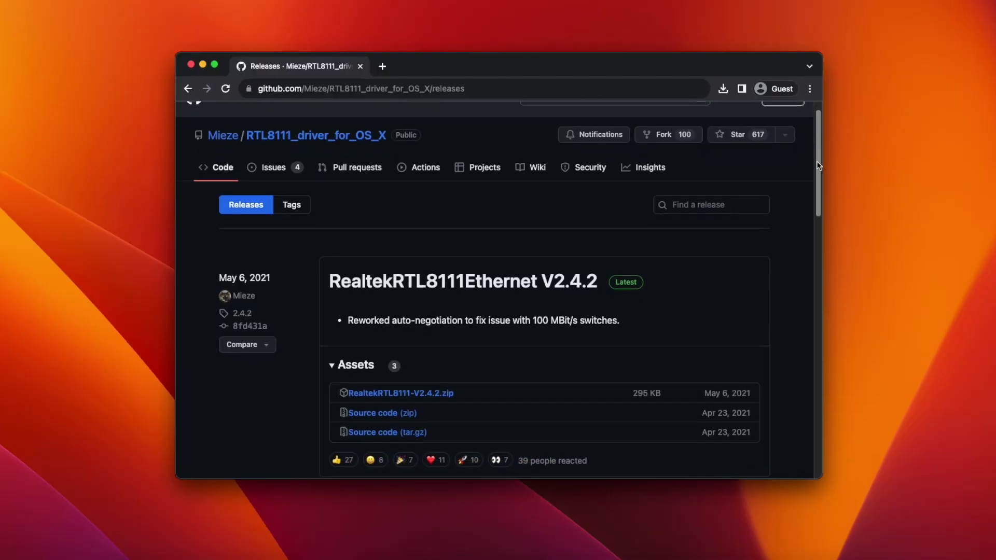
scroll(812, 175, "down", 1)
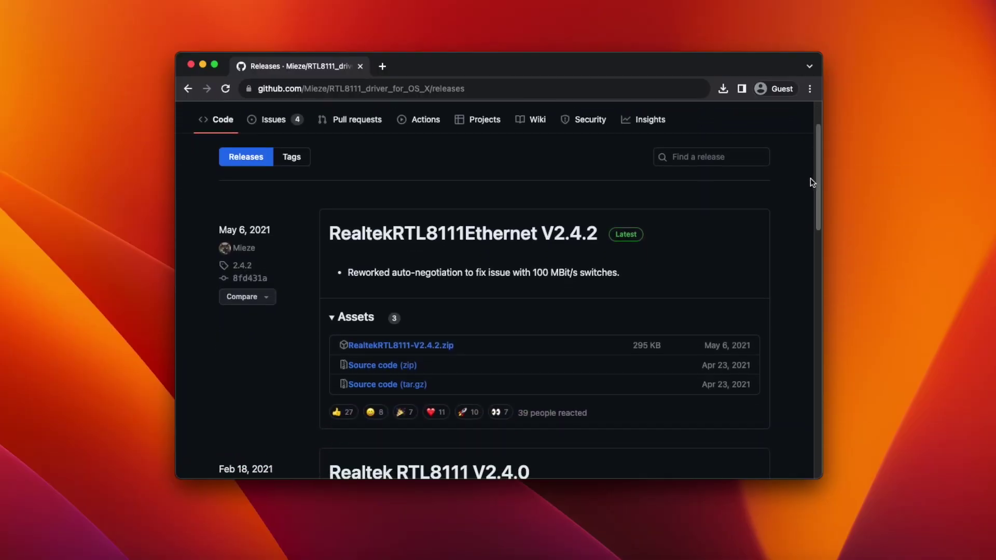
left_click(385, 346)
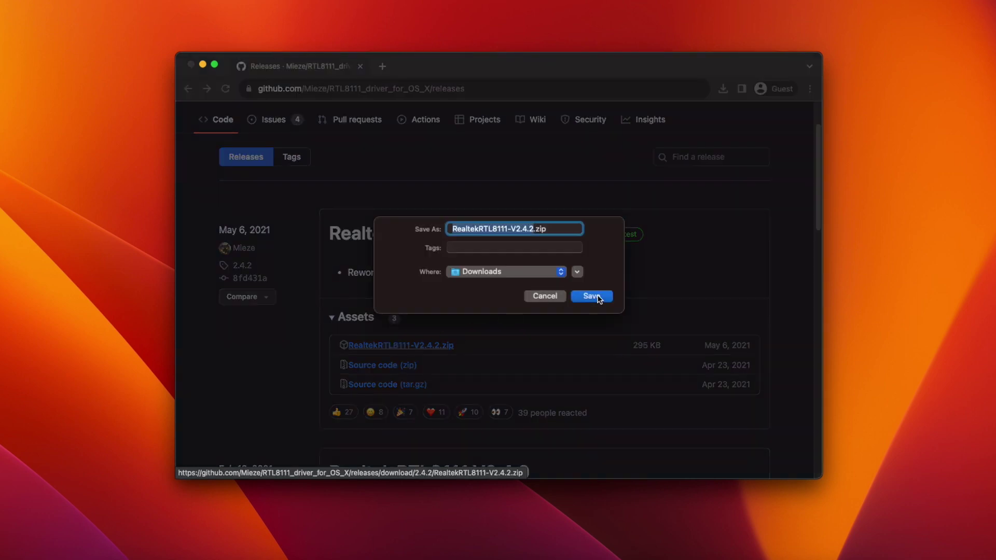
left_click(598, 297)
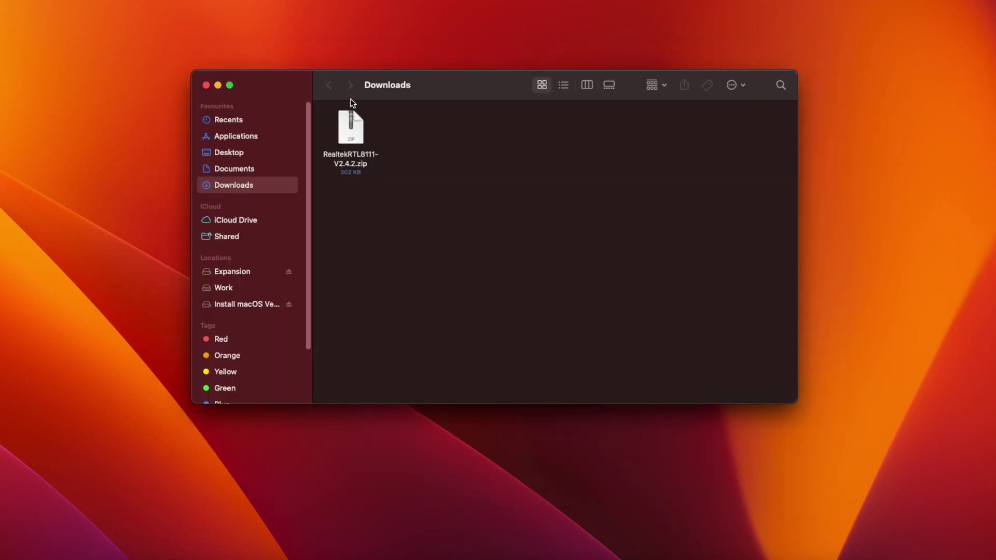
Unzip the Realtek download and copy RealtekRTL8111.kext from its Release folder.
double_click(343, 124)
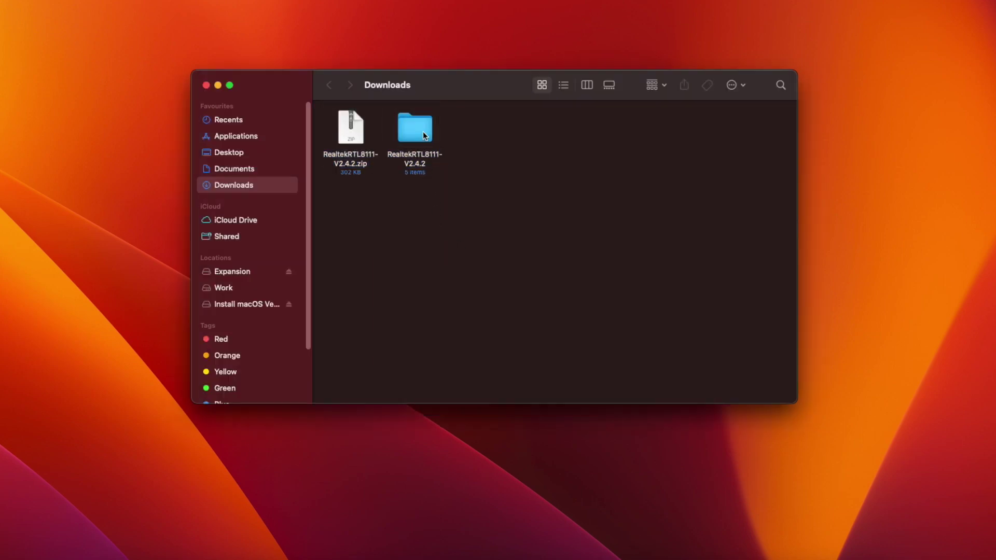
double_click(422, 132)
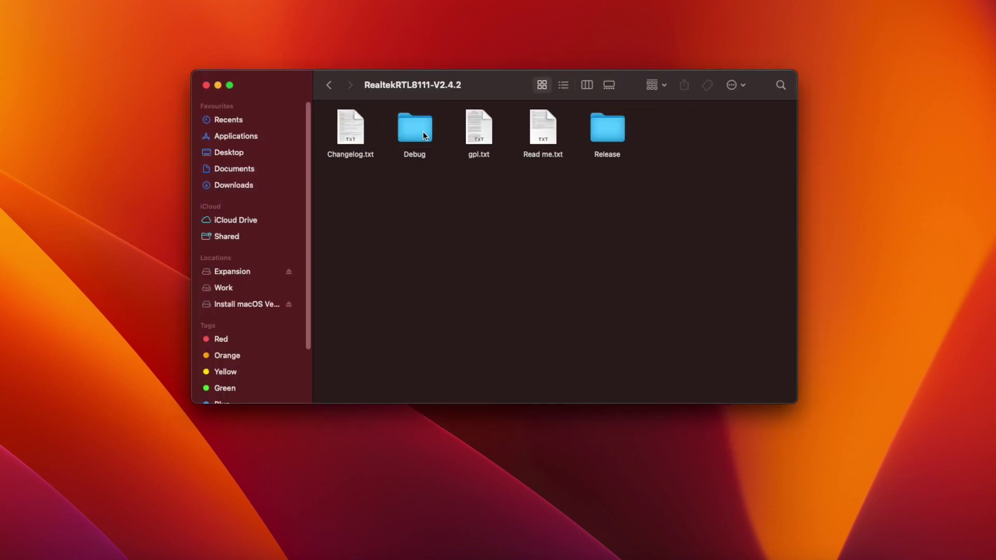
double_click(614, 132)
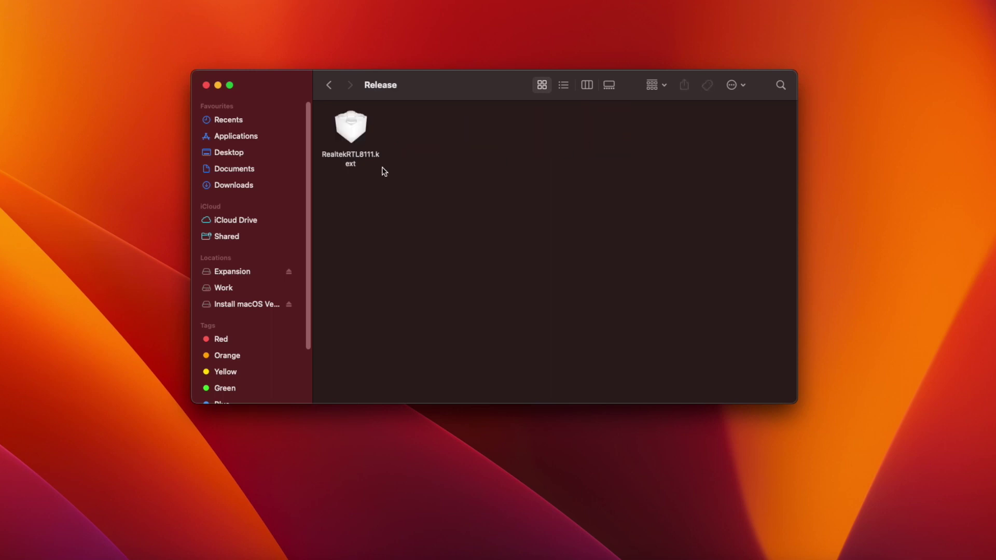
left_click(350, 127)
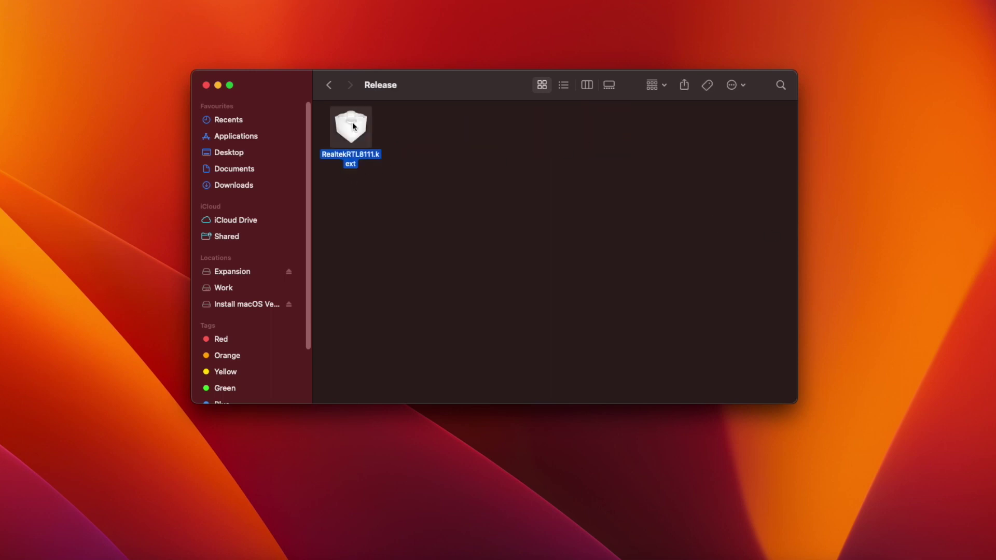
right_click(353, 124)
left_click(389, 277)
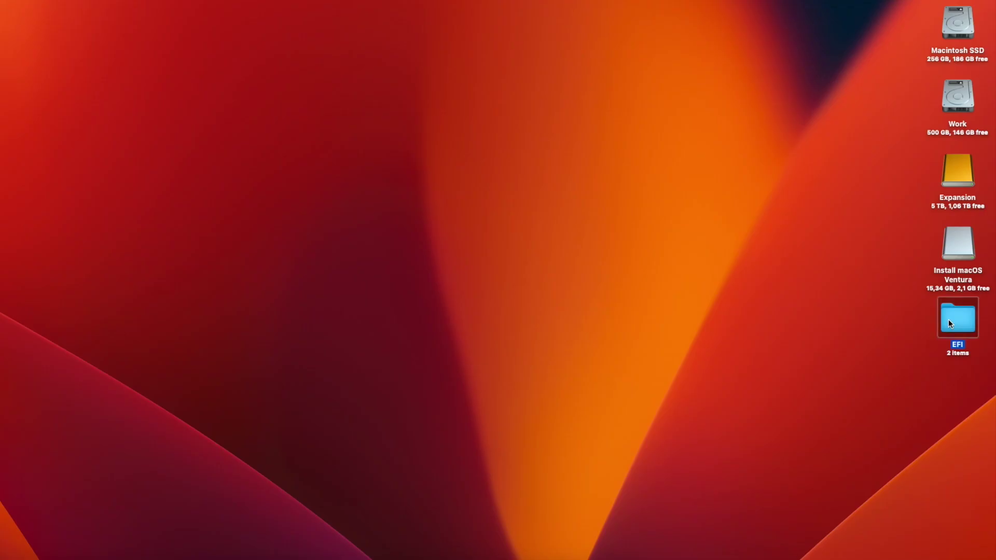
Paste RealtekRTL8111.kext into the EFI's OC/Kexts folder.
double_click(948, 319)
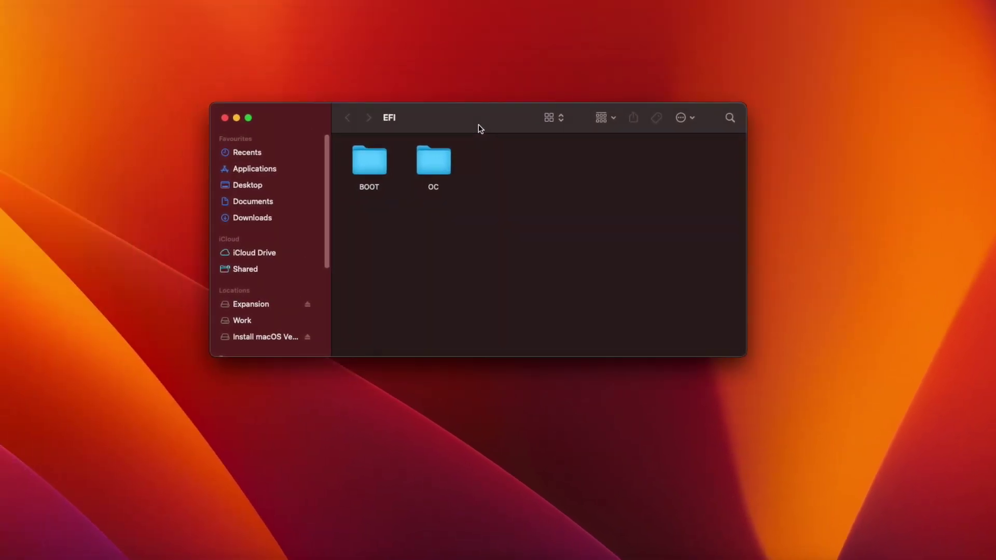
left_click(23, 78)
double_click(433, 165)
double_click(555, 170)
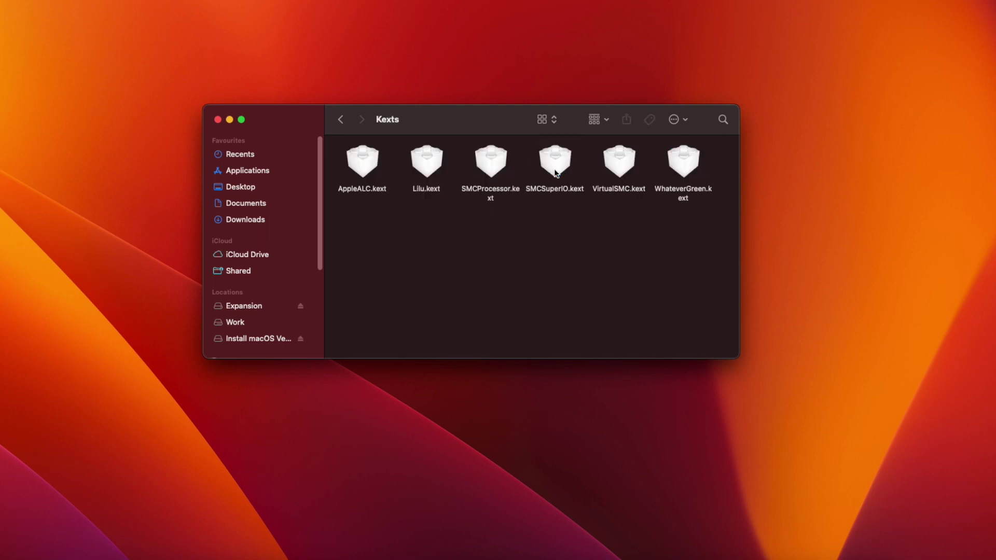
right_click(430, 238)
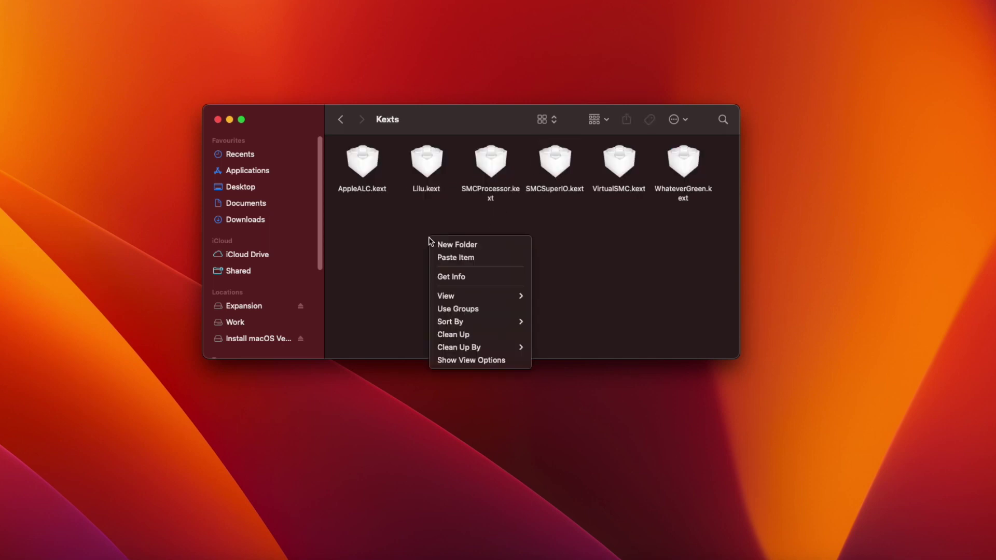
left_click(453, 259)
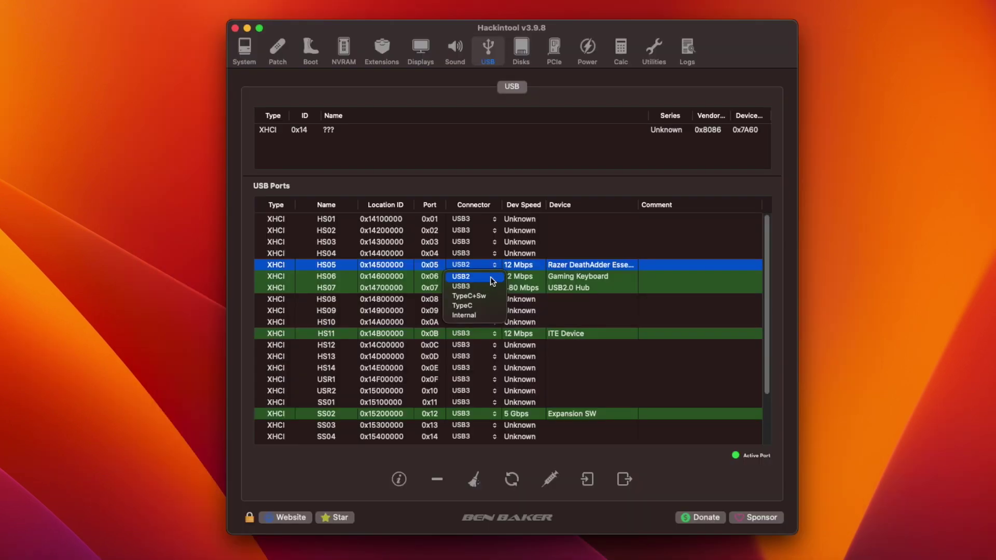
Set the connector type of USB ports HS06 and HS07 to USB2.
left_click(491, 278)
left_click(495, 282)
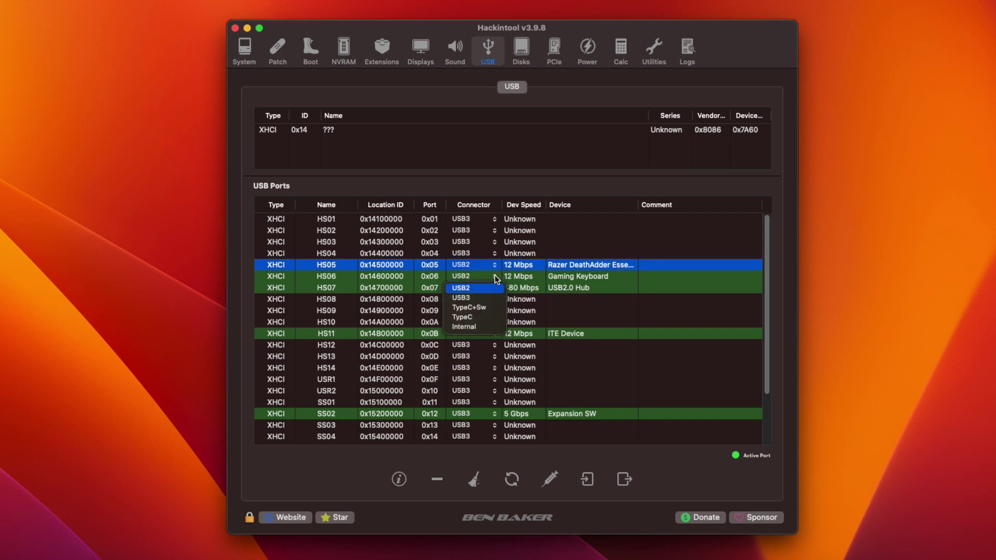
left_click(483, 287)
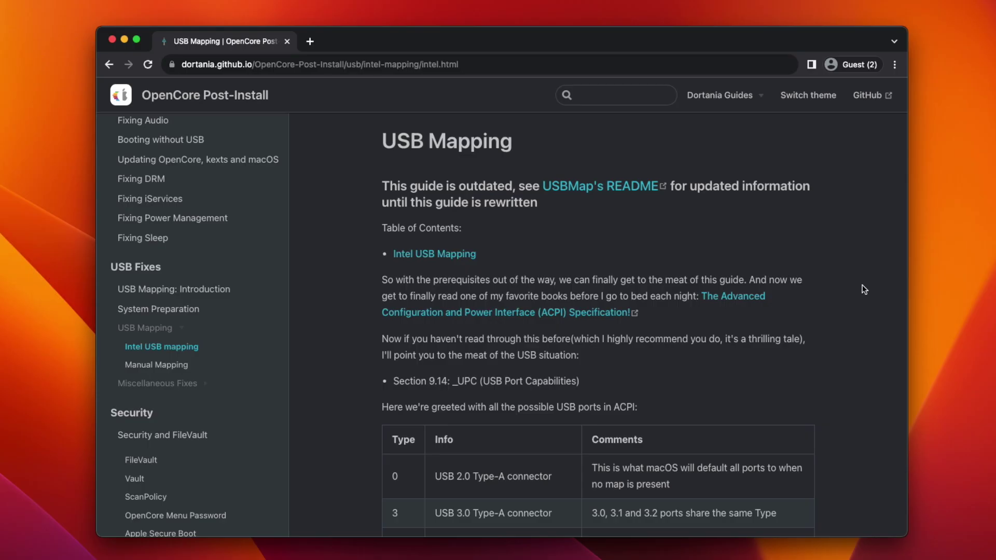
Download USBInjectAll_v0.8.0.zip from the release Assets and save it to Downloads.
scroll(864, 288, "down", 3)
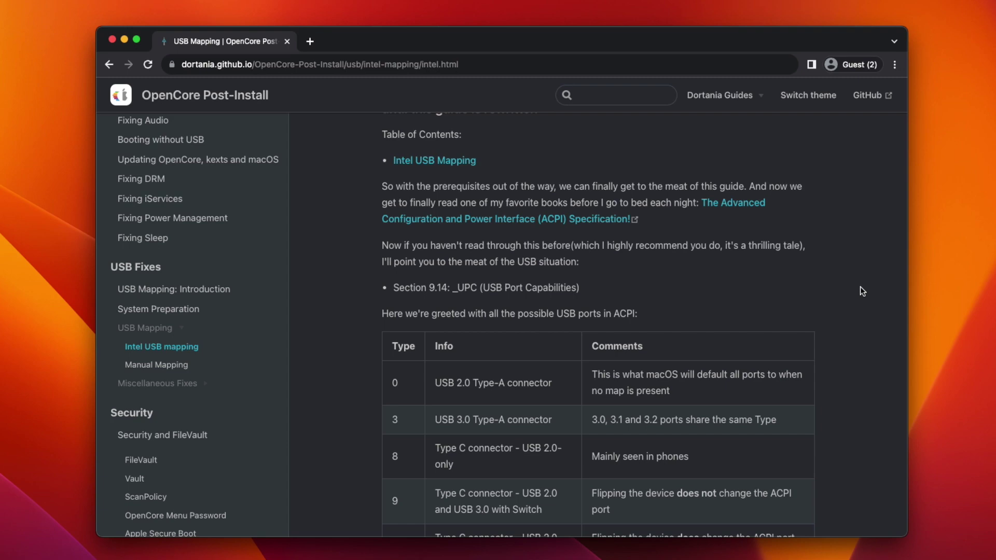
scroll(859, 286, "down", 20)
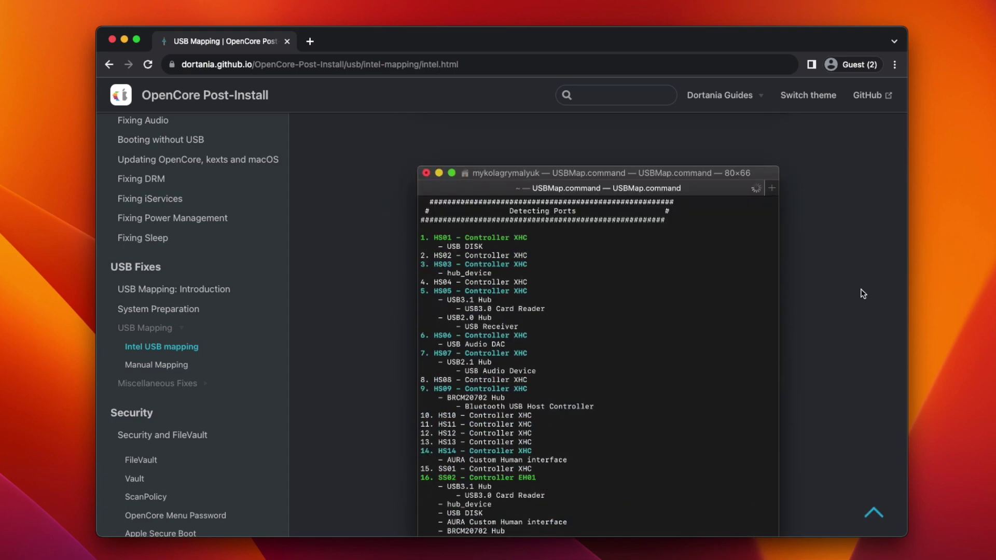
scroll(860, 289, "down", 5)
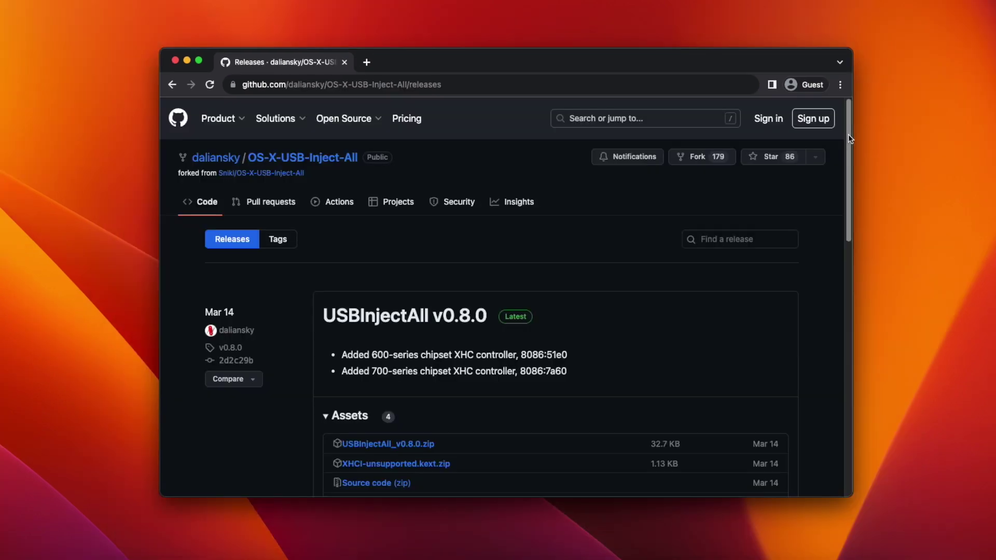
left_click_drag(848, 134, 844, 162)
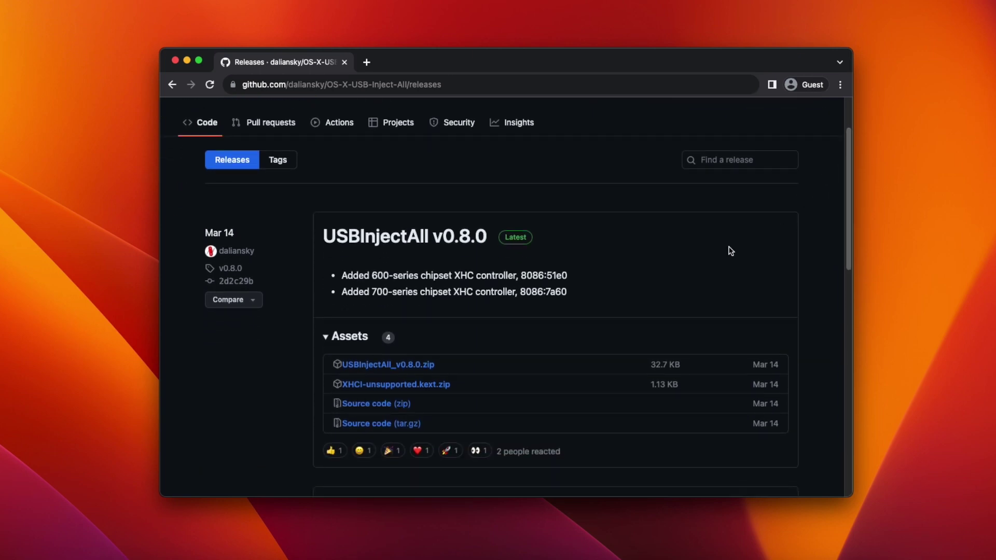
left_click(418, 365)
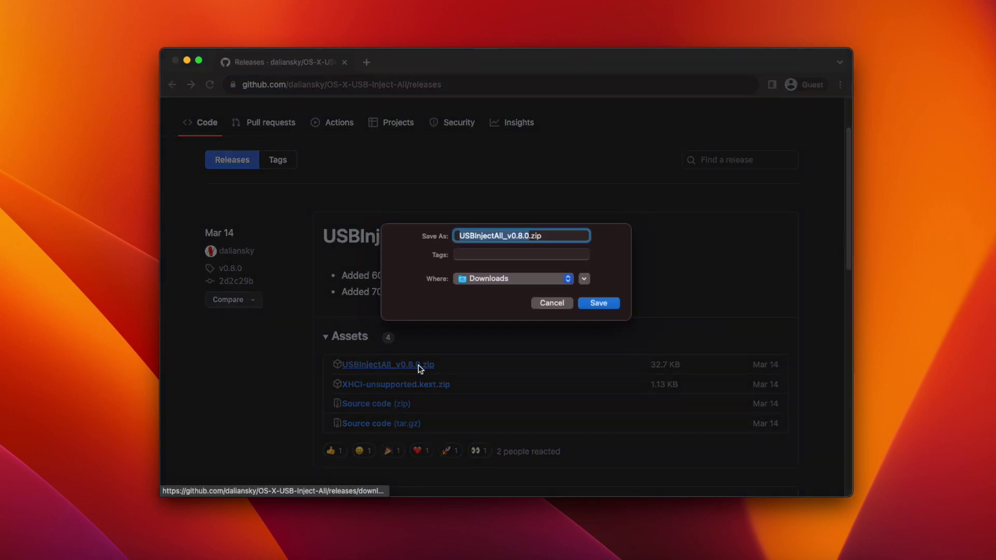
left_click(596, 305)
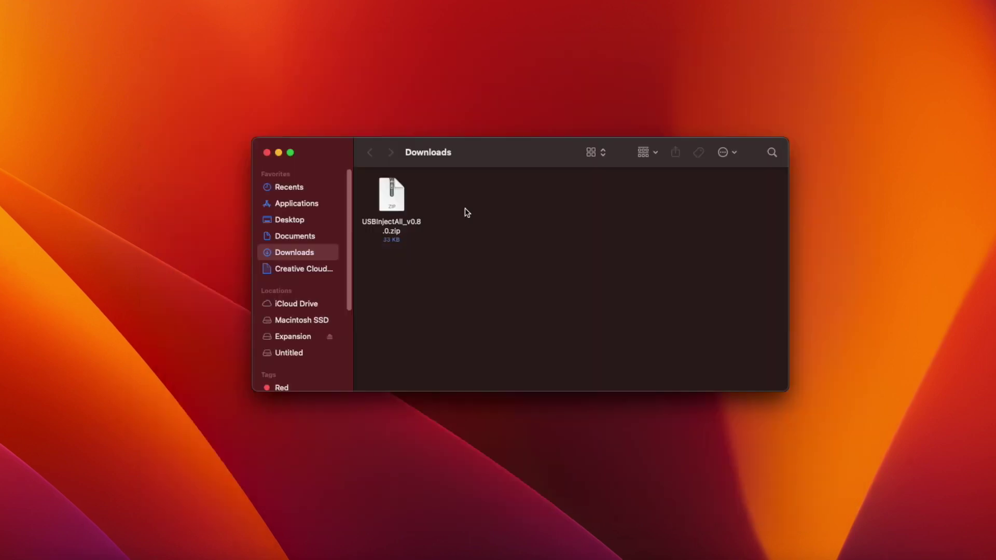
Unzip USBInjectAll_v0.8.0 and paste a copy of USBInjectAll.kext into the EFI Kexts folder.
double_click(391, 198)
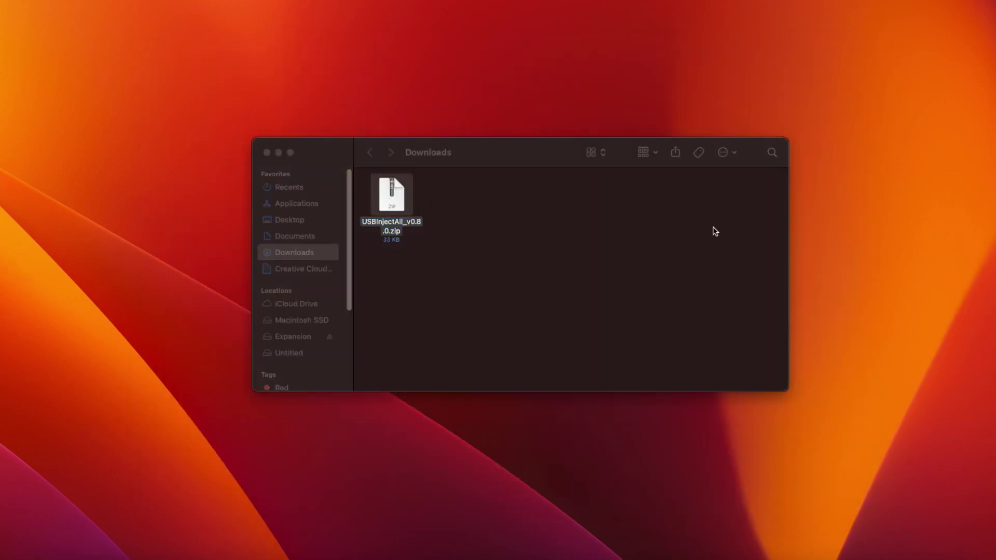
right_click(459, 195)
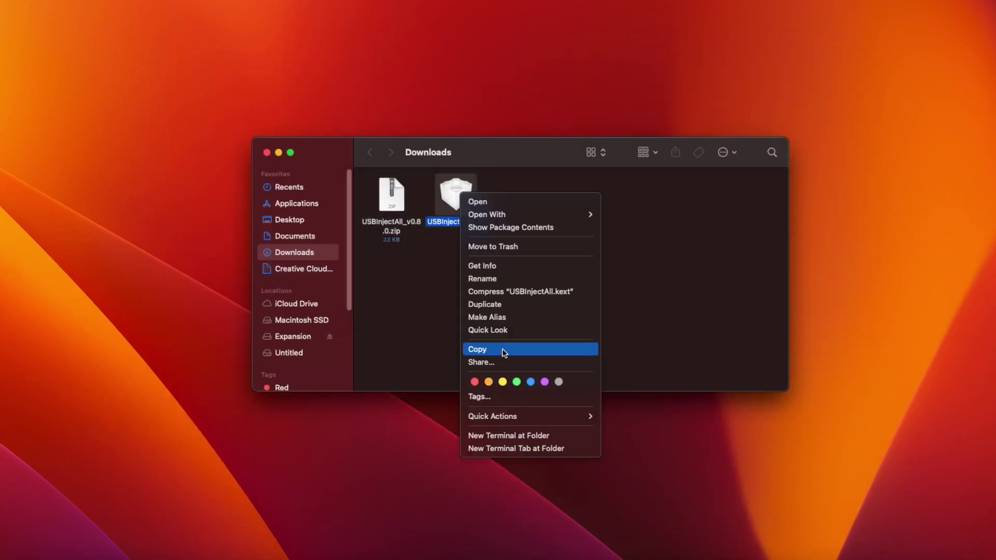
left_click(502, 349)
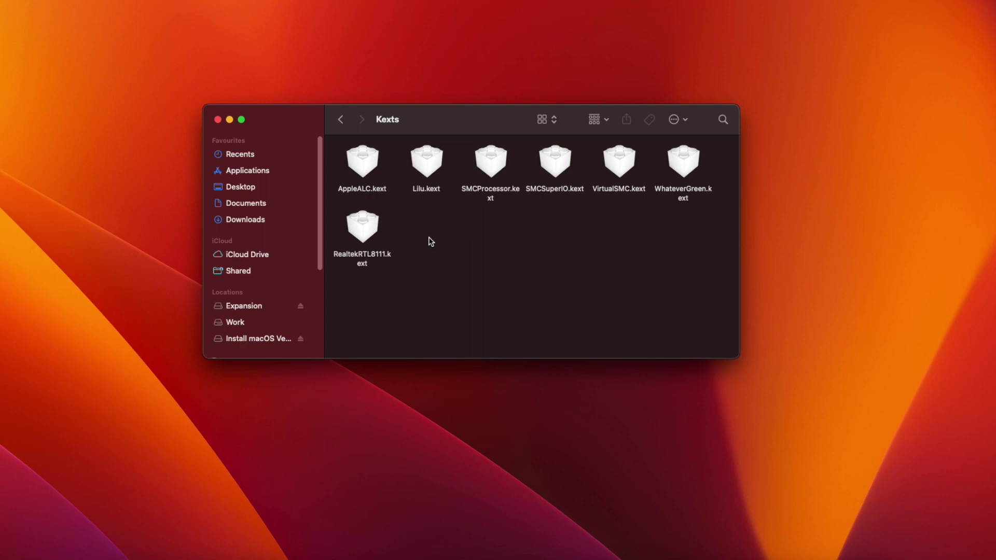
right_click(430, 238)
left_click(452, 257)
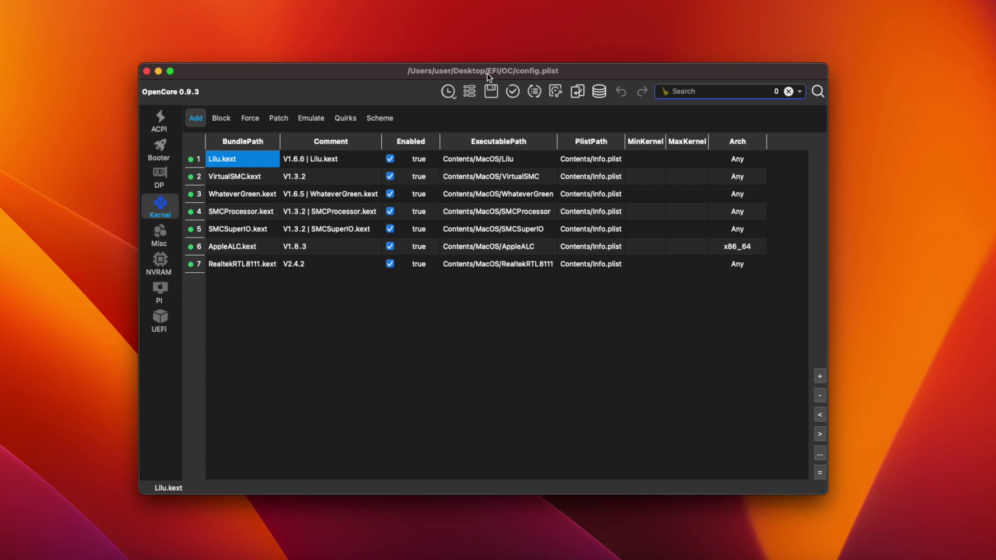
Add OC/Kexts/USBInjectAll.kext as the eighth Kernel Add entry, then go to PlatformInfo.
left_click_drag(489, 76, 489, 77)
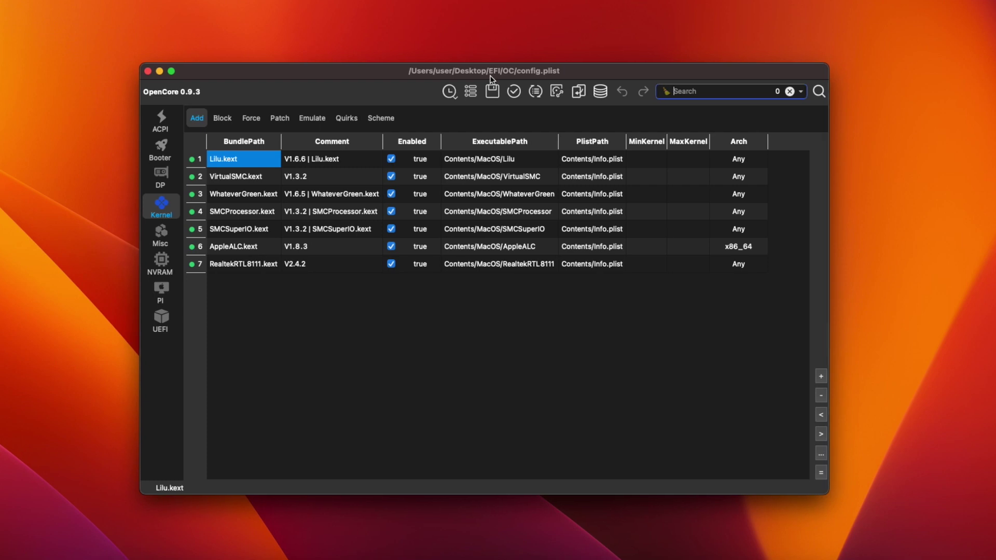
left_click(820, 378)
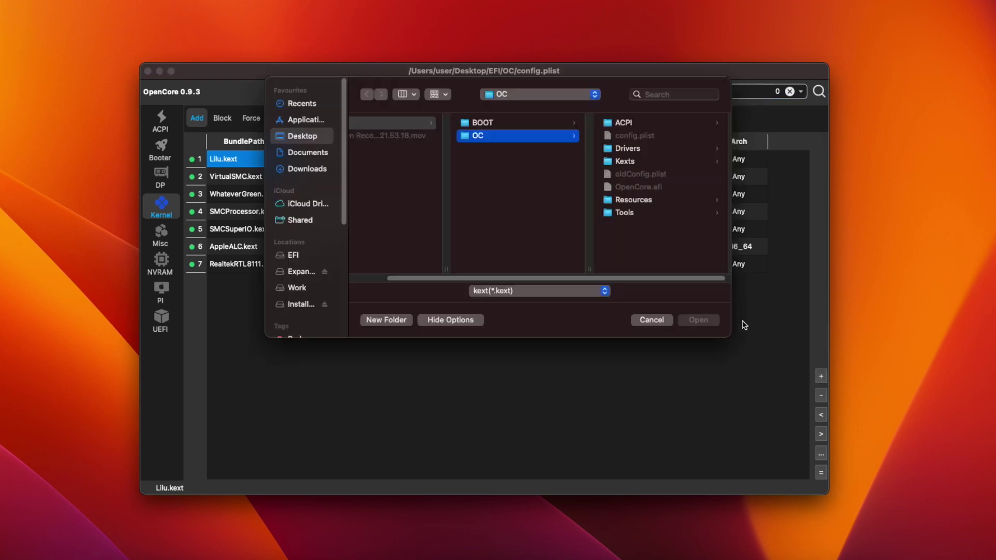
left_click(641, 161)
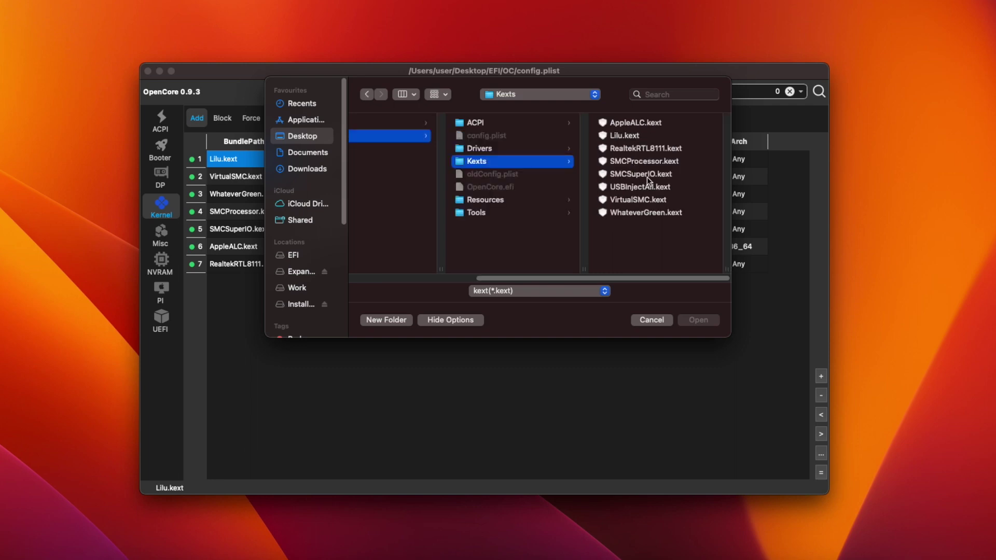
left_click(642, 187)
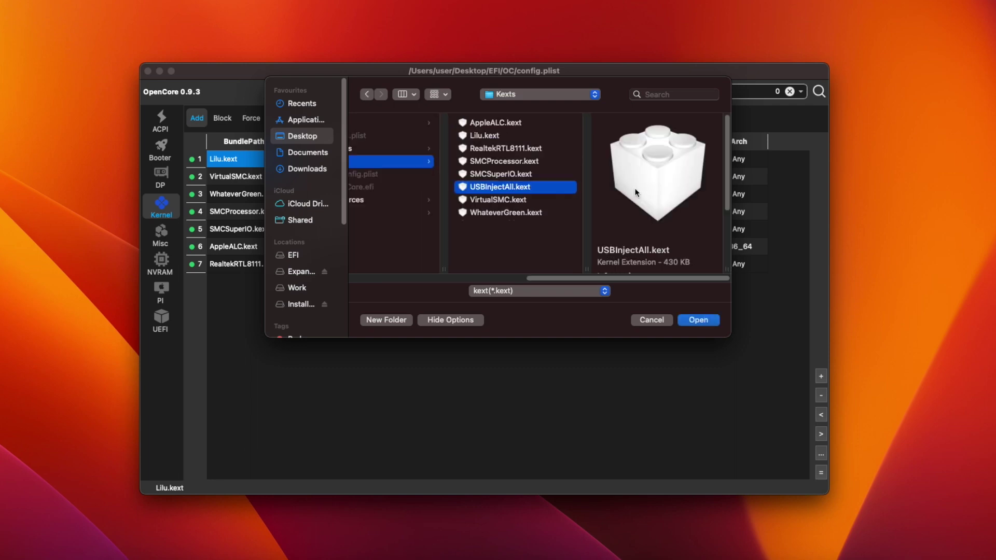
left_click(699, 321)
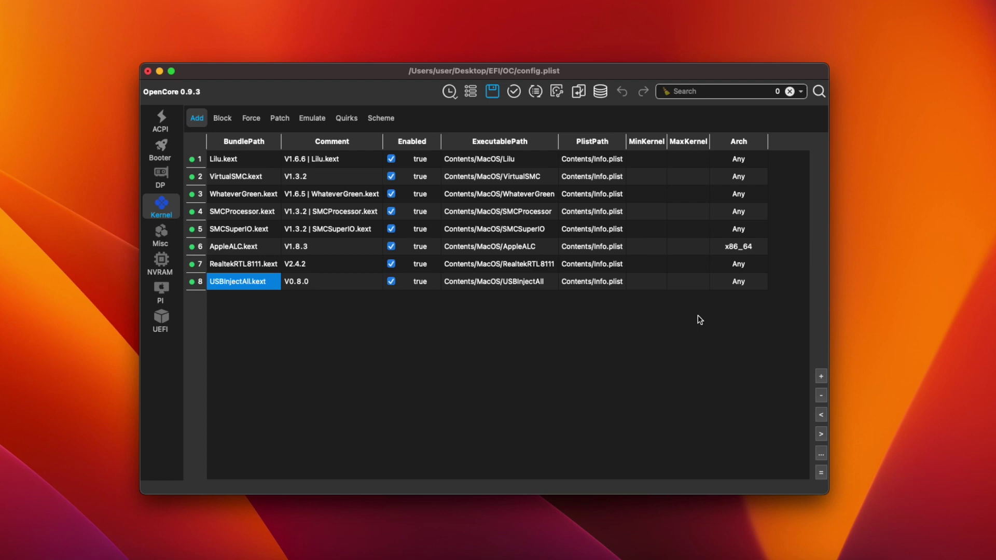
left_click(161, 288)
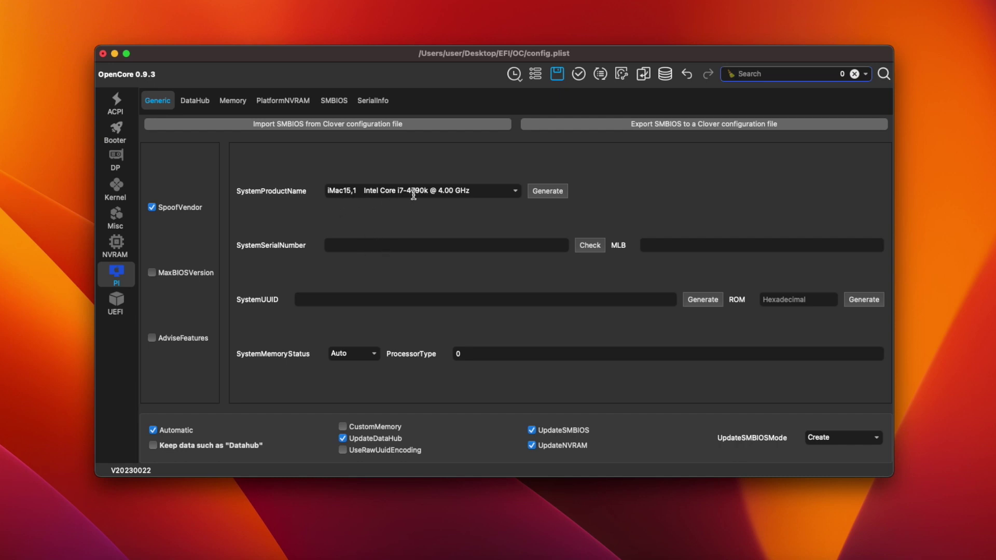
Choose iMac18,1 as SystemProductName, generate new SMBIOS values, and select the new serial.
left_click(510, 192)
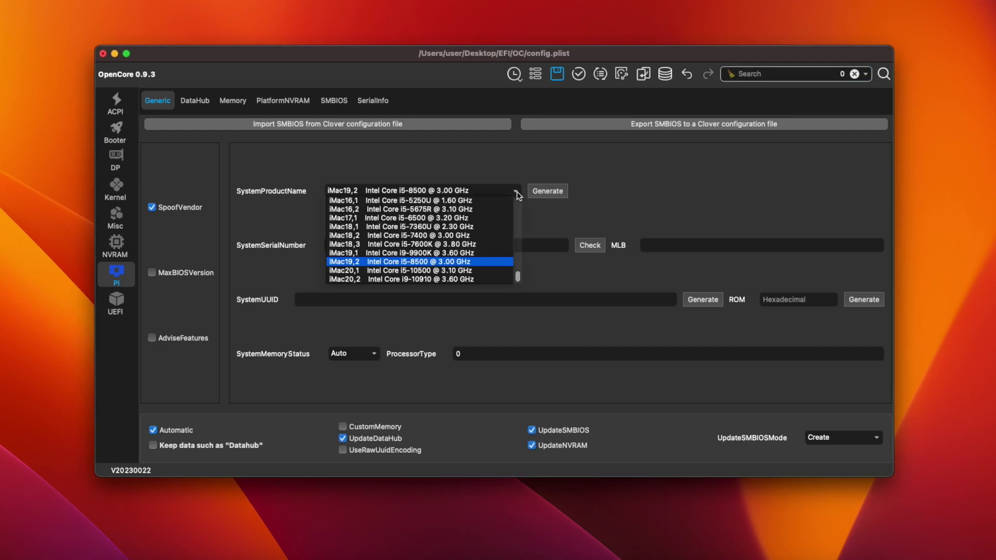
left_click(475, 227)
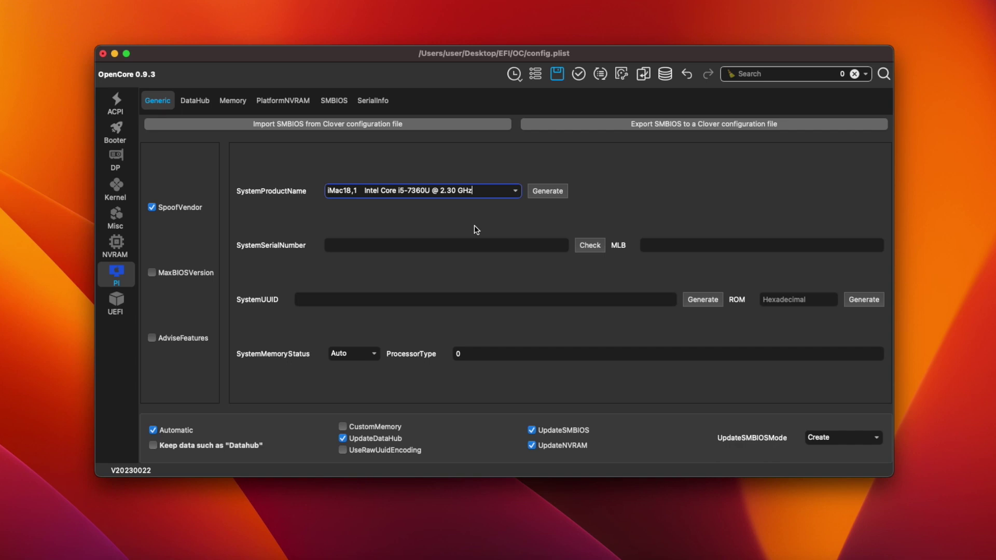
left_click(547, 191)
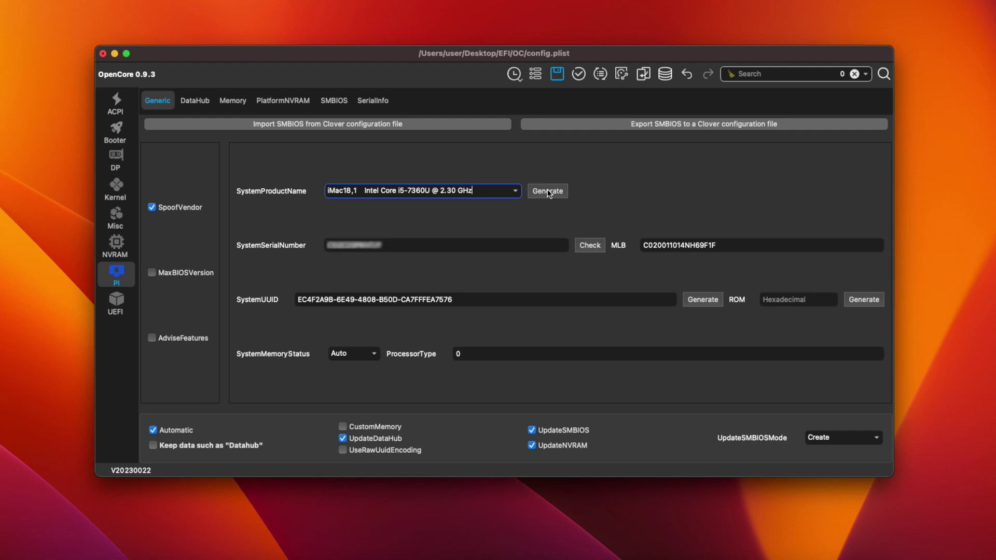
left_click(347, 244)
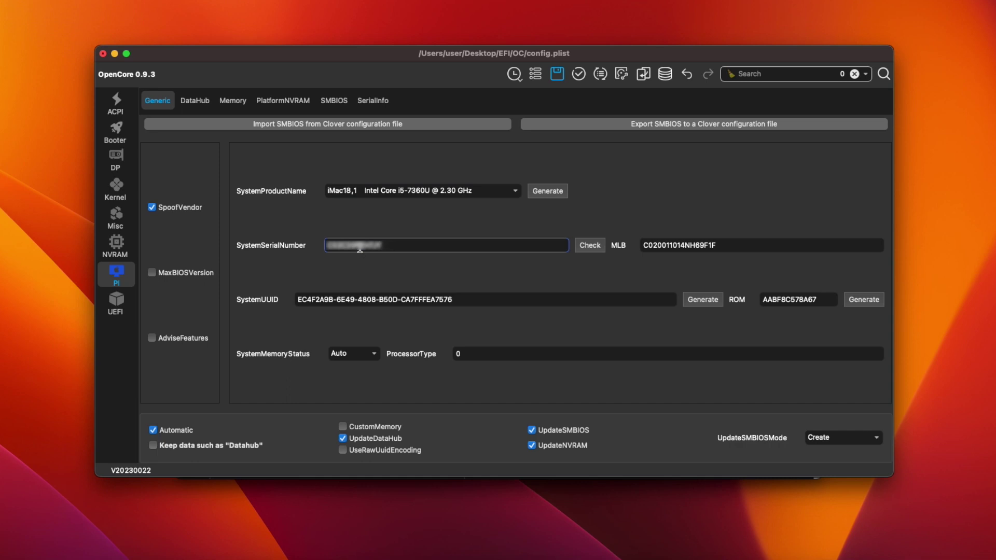
double_click(360, 246)
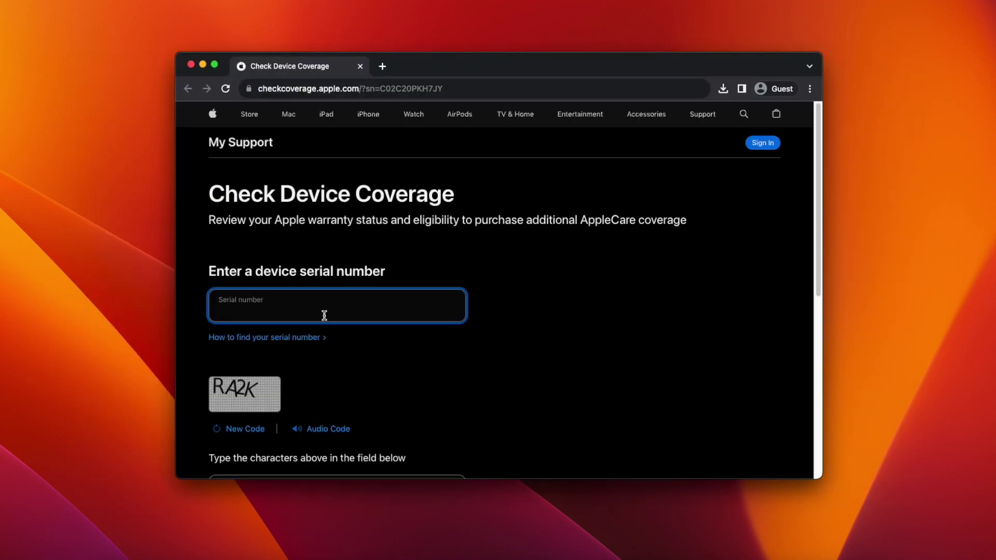
Paste the serial into Apple Check Coverage, enter the captcha characters, and submit.
key("super+v")
left_click(337, 473)
type("RA2K")
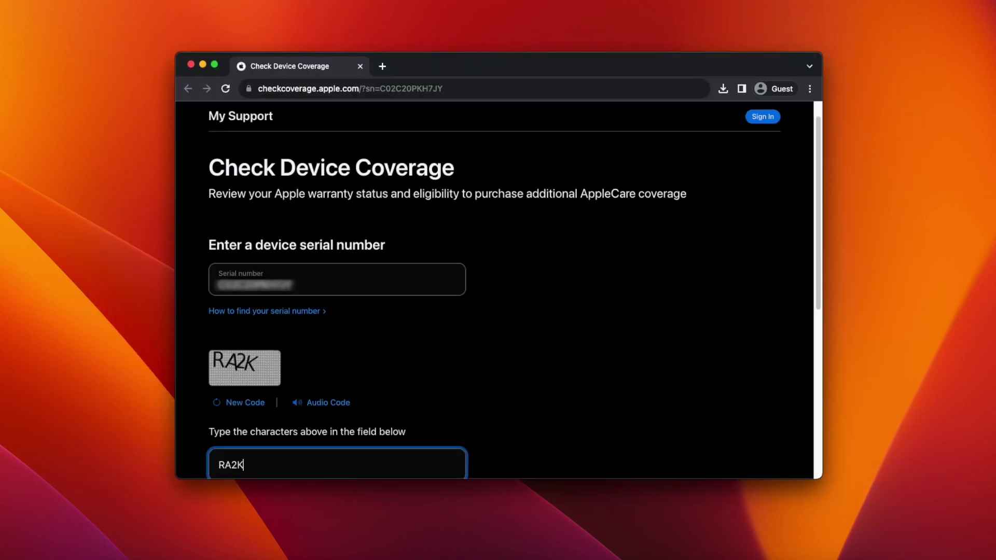
scroll(305, 376, "down", 5)
left_click(249, 333)
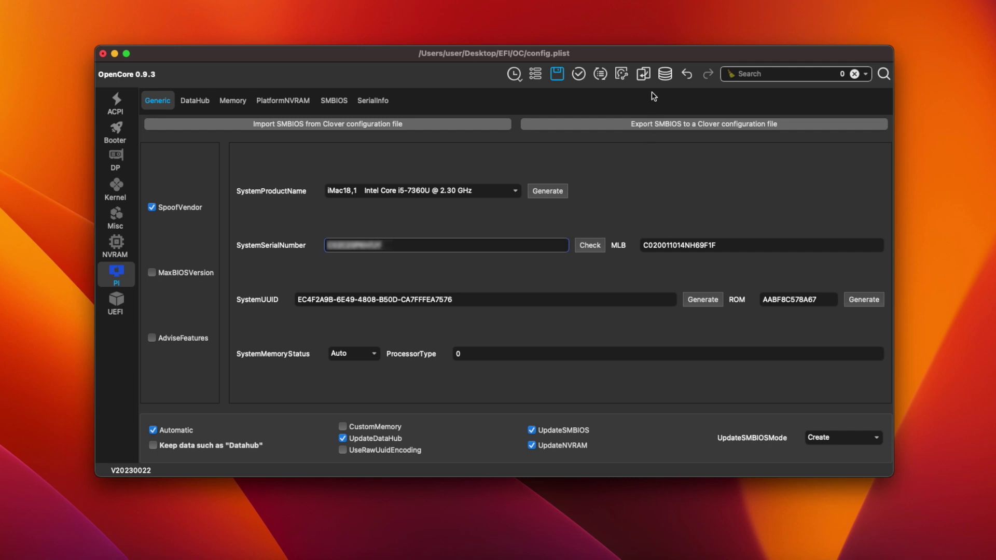
Save config.plist, then mount the Cruzer Blade EFI partition disk6s1 using the account password.
left_click(557, 75)
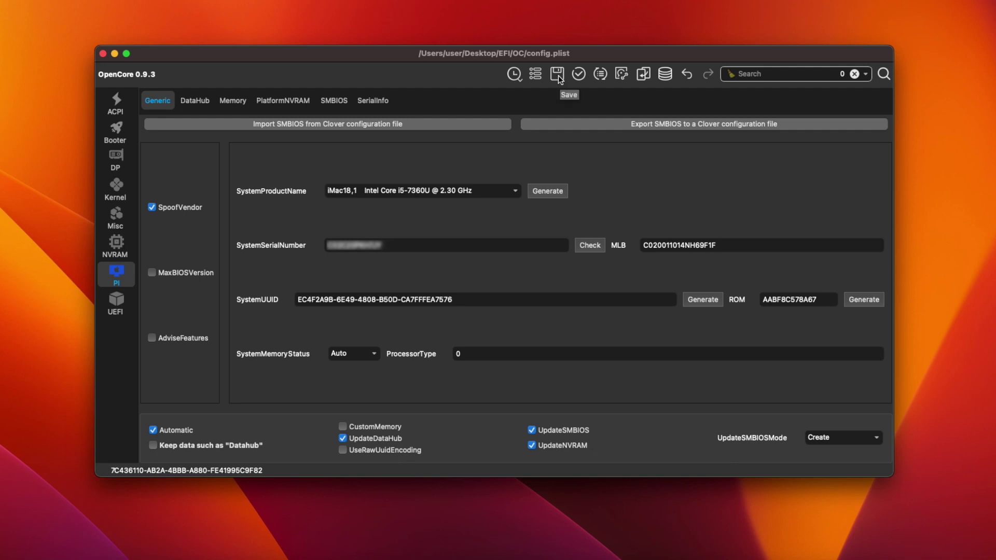
key("Tab")
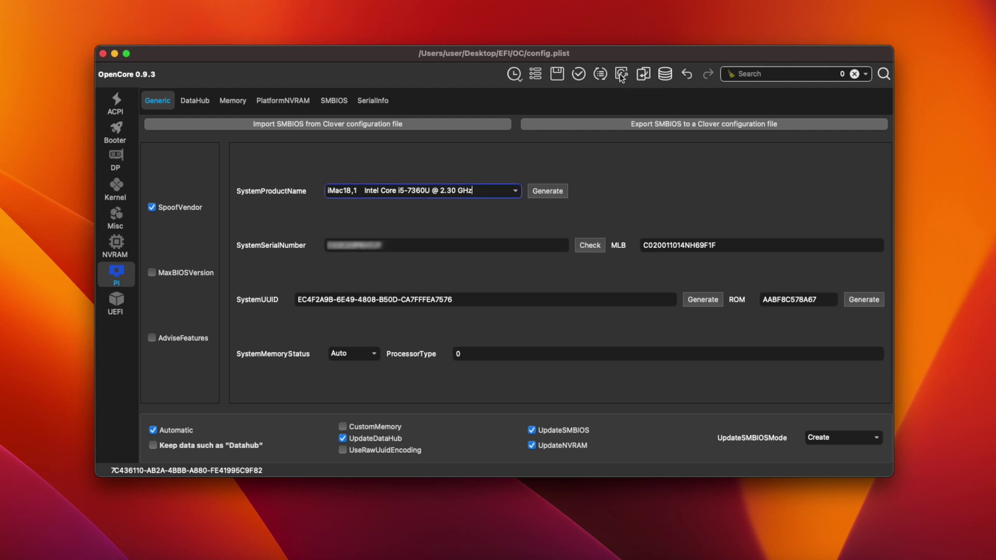
left_click(621, 76)
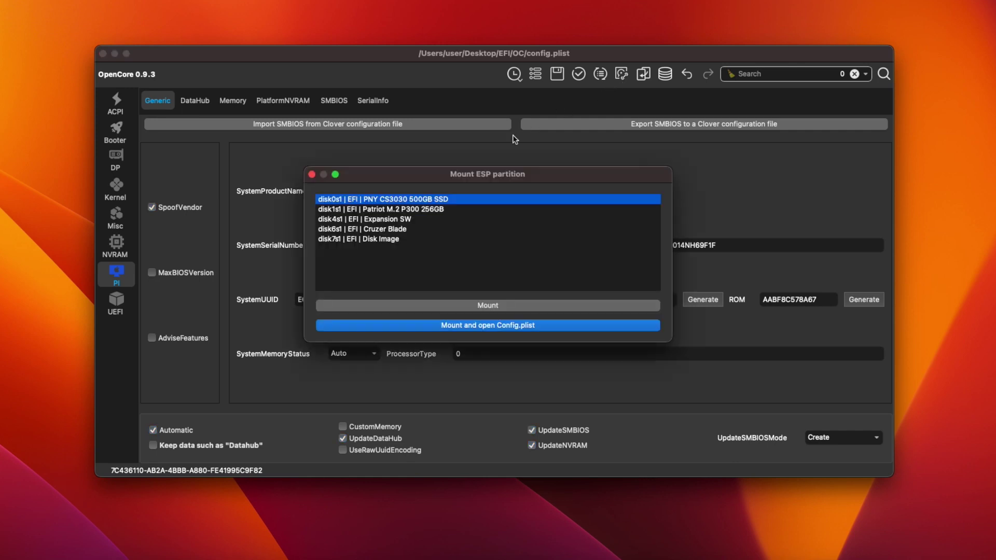
left_click(405, 230)
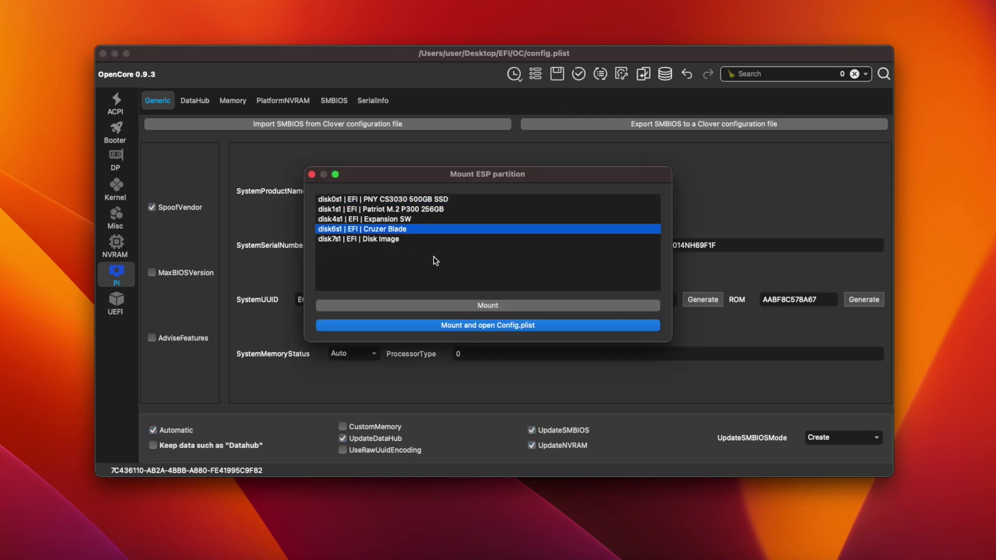
left_click(469, 306)
type("••••")
left_click(526, 250)
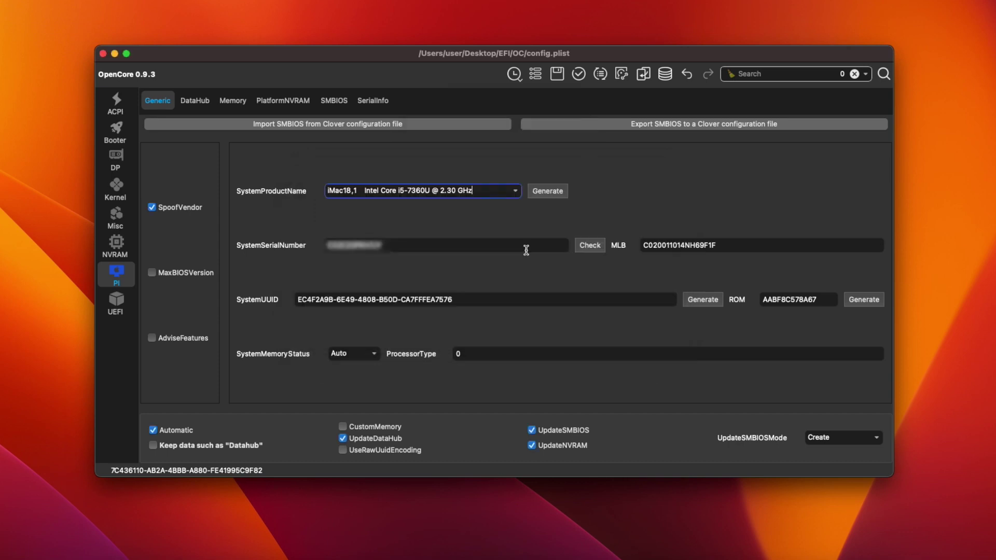
Close the config window and copy the desktop EFI folder onto the mounted USB EFI partition.
left_click(102, 54)
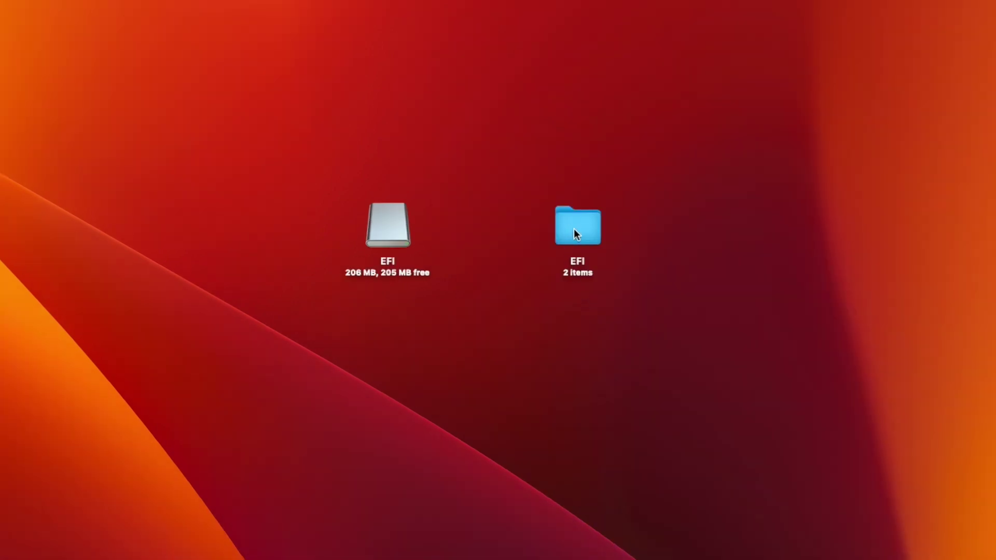
left_click_drag(577, 234, 385, 229)
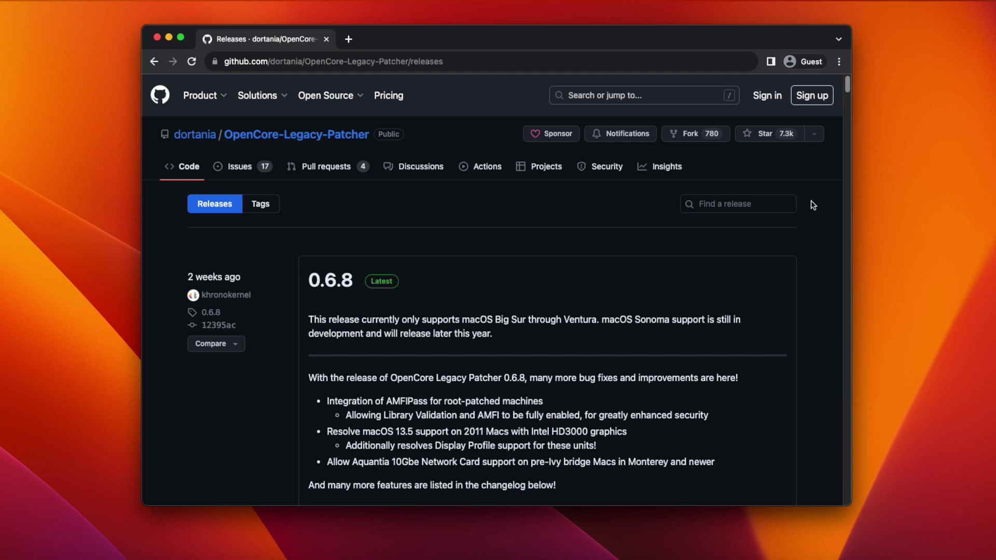
Download OpenCore-Patcher-GUI.app.zip from the 0.6.8 release assets into Downloads.
scroll(812, 205, "down", 6)
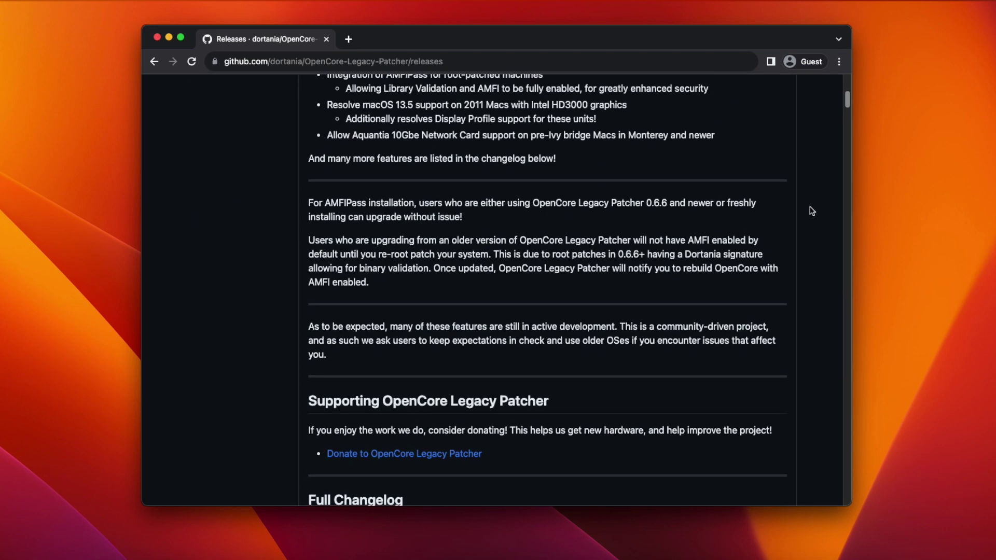
scroll(812, 211, "down", 3)
scroll(560, 326, "down", 4)
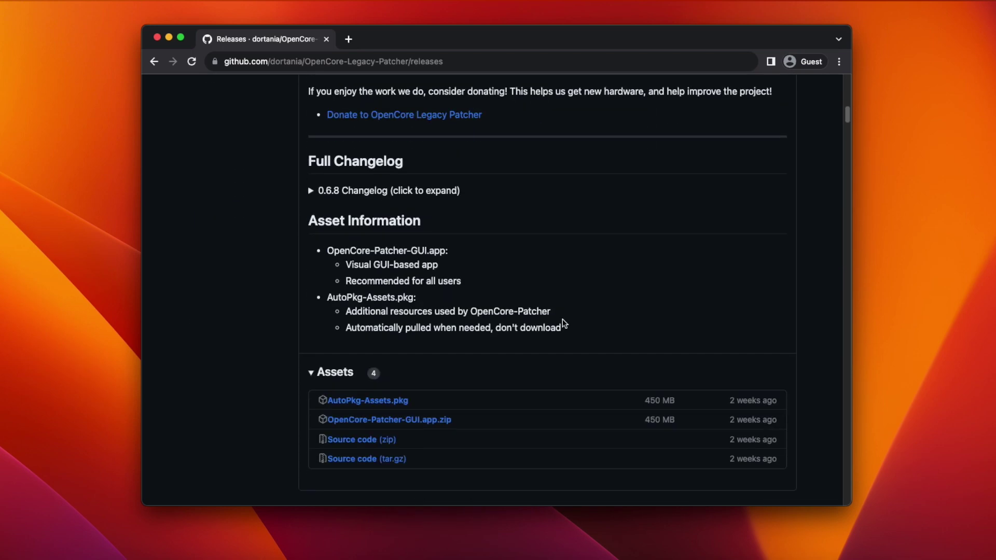
scroll(563, 329, "down", 2)
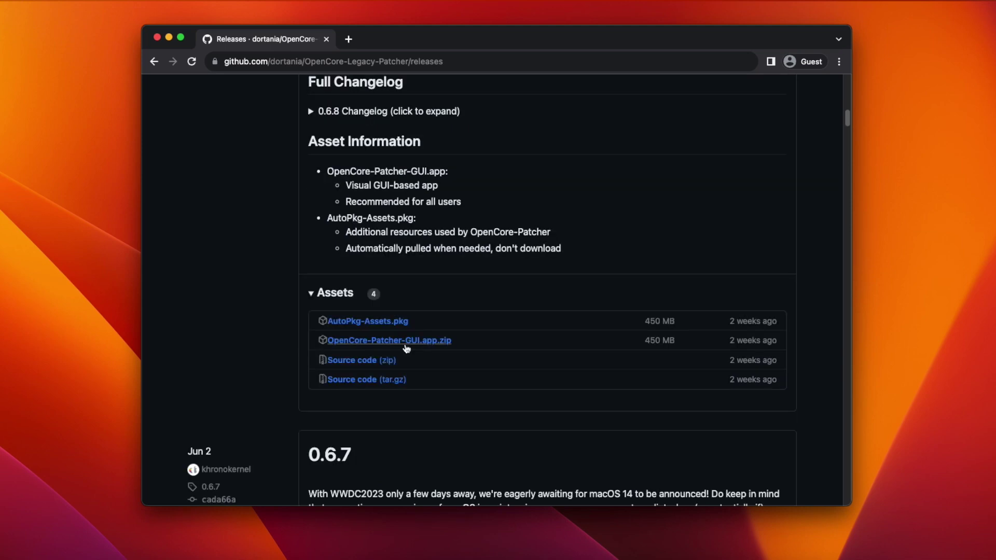
left_click(406, 346)
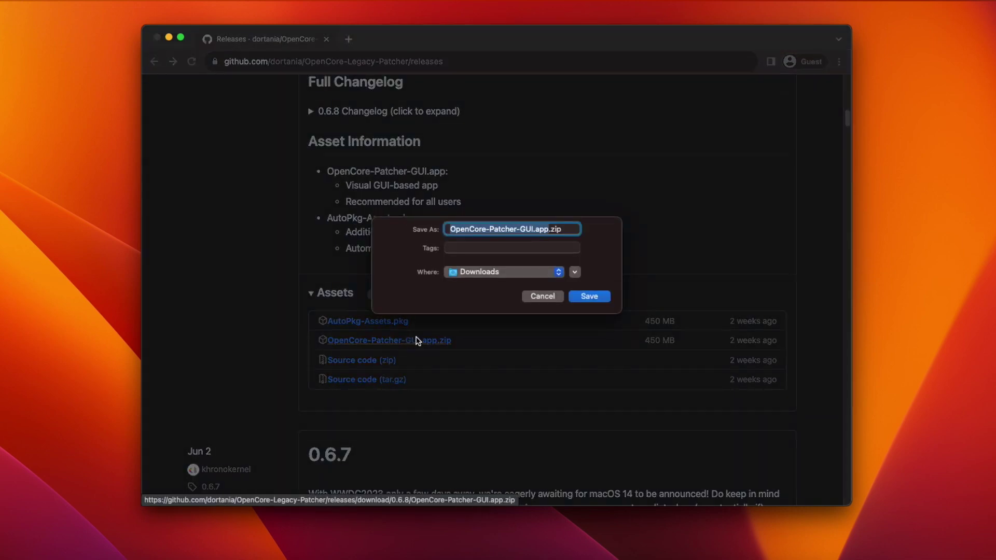
left_click(594, 300)
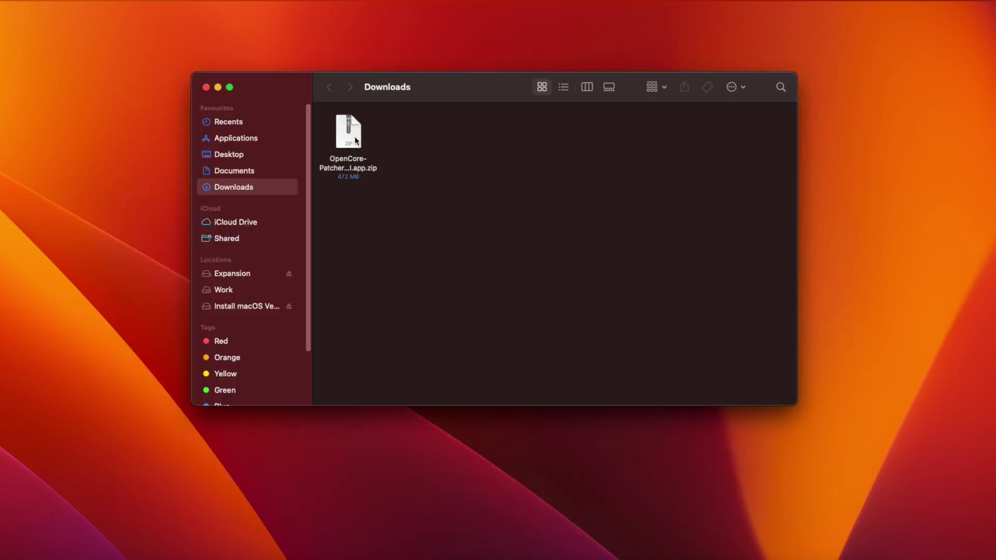
Unzip OpenCore-Patcher-GUI.app.zip and copy the OpenCore-Patcher app onto the Install macOS Ventura drive.
double_click(356, 140)
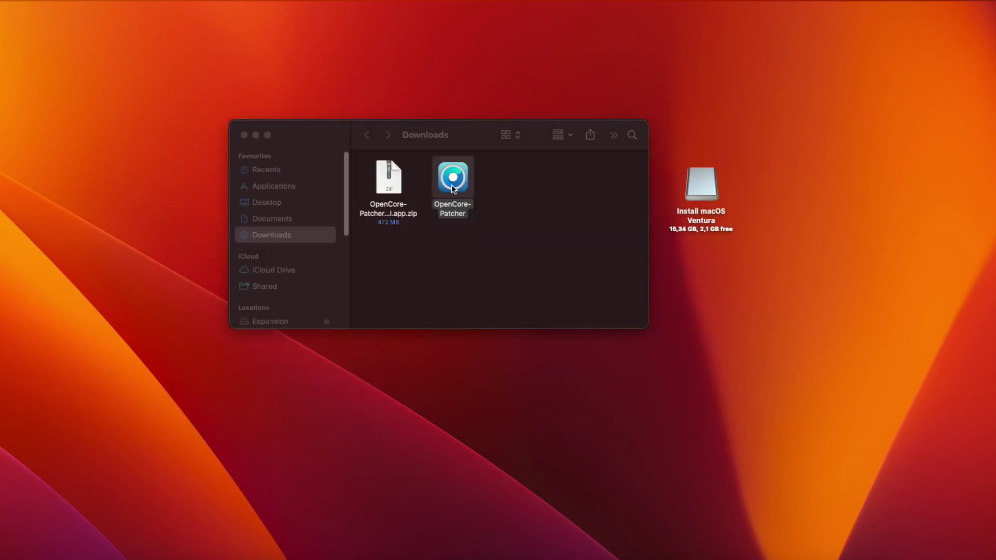
left_click_drag(451, 185, 700, 196)
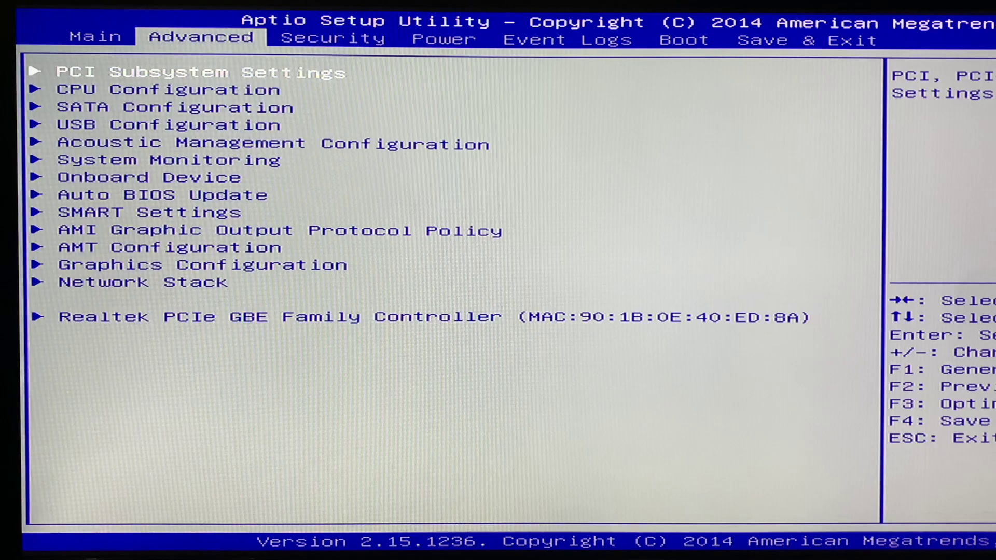
Check that SATA Configuration keeps SATA Mode set to AHCI.
key("Down")
key("Down")
key("Return")
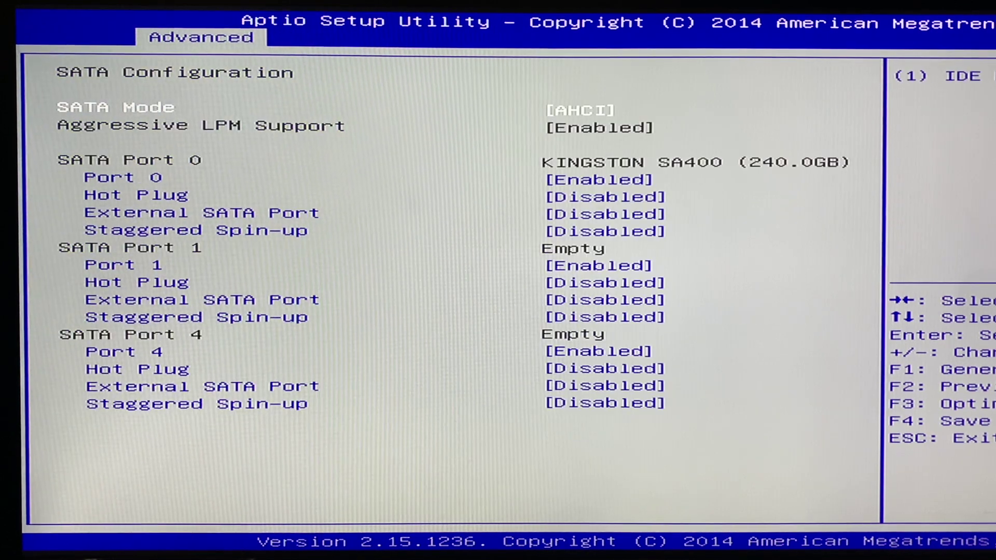
key("Return")
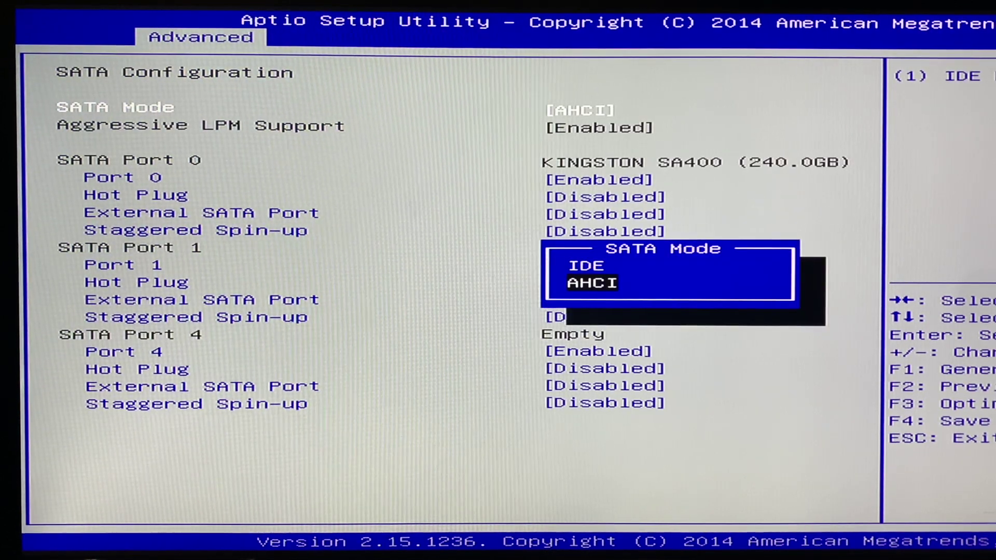
key("Return")
key("Escape")
Review the Graphics Configuration settings under Advanced.
key("Down")
key("Down")
key("Down")
key("Down")
key("Down")
key("Down")
key("Down")
key("Down")
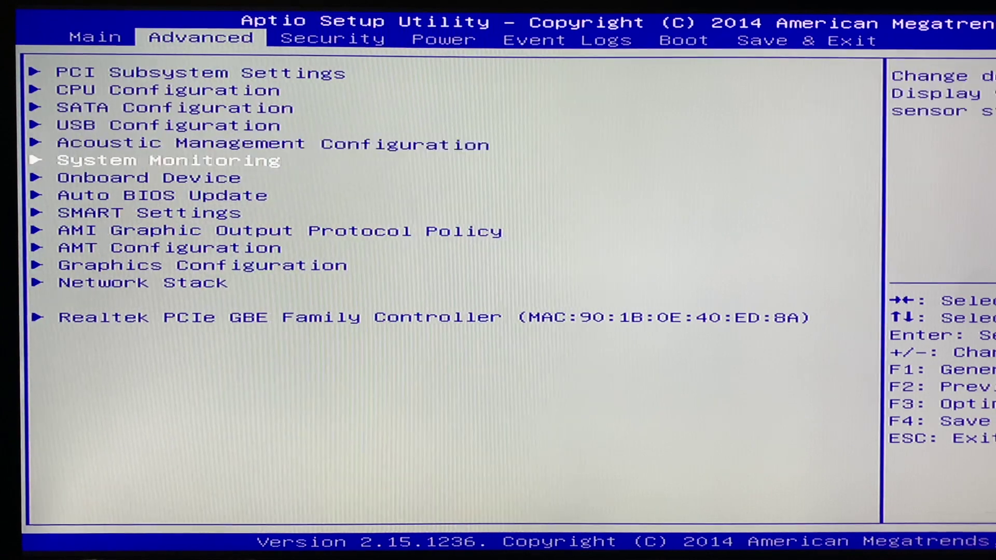
key("Down")
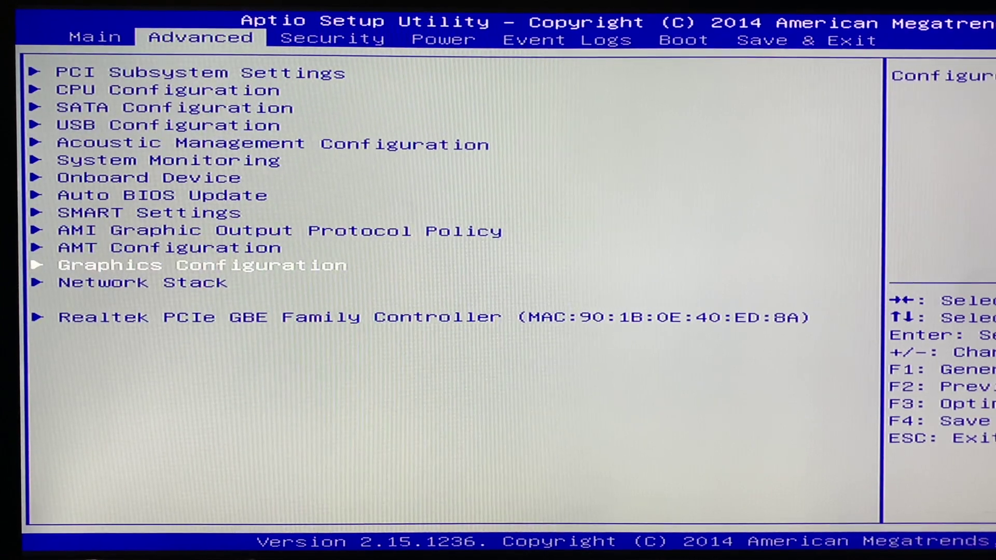
key("Return")
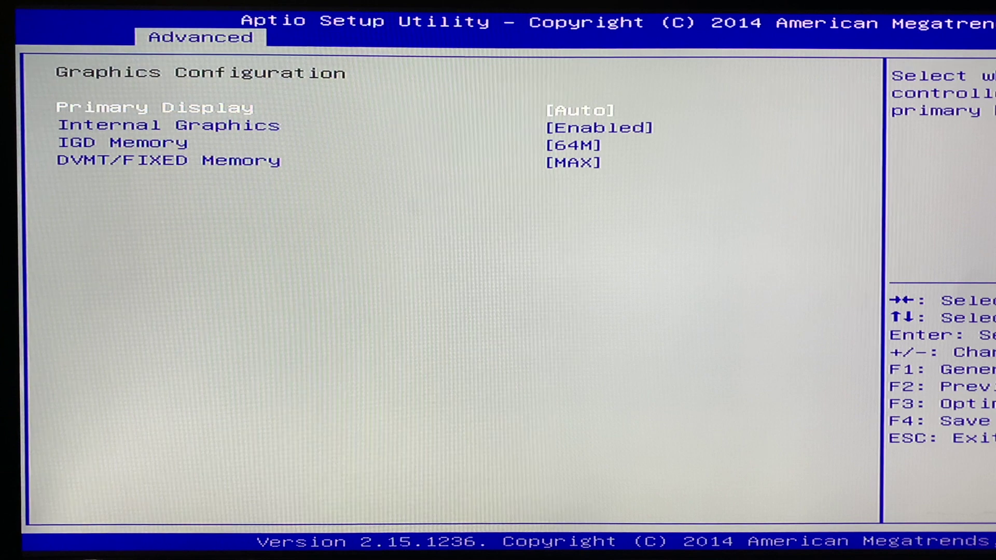
key("Escape")
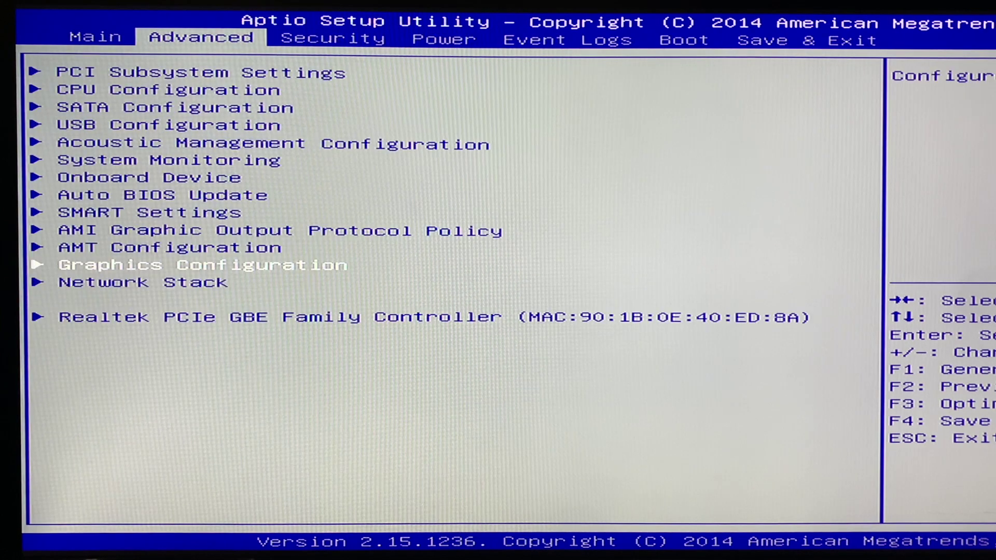
Confirm Secure Boot is Disabled in Security, then move to Save & Exit.
key("Right")
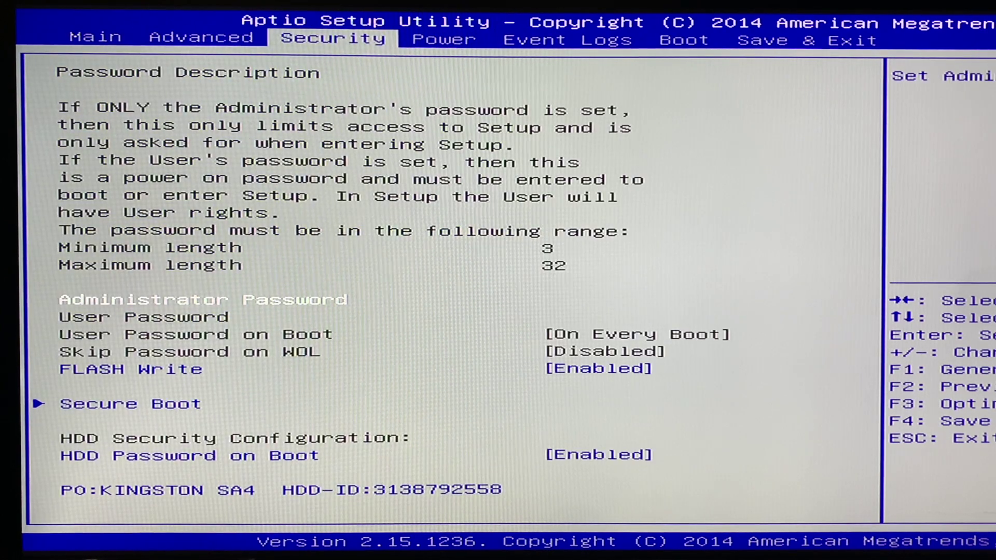
key("Down")
key("Down")
key("Down")
key("Down")
key("Down")
key("Return")
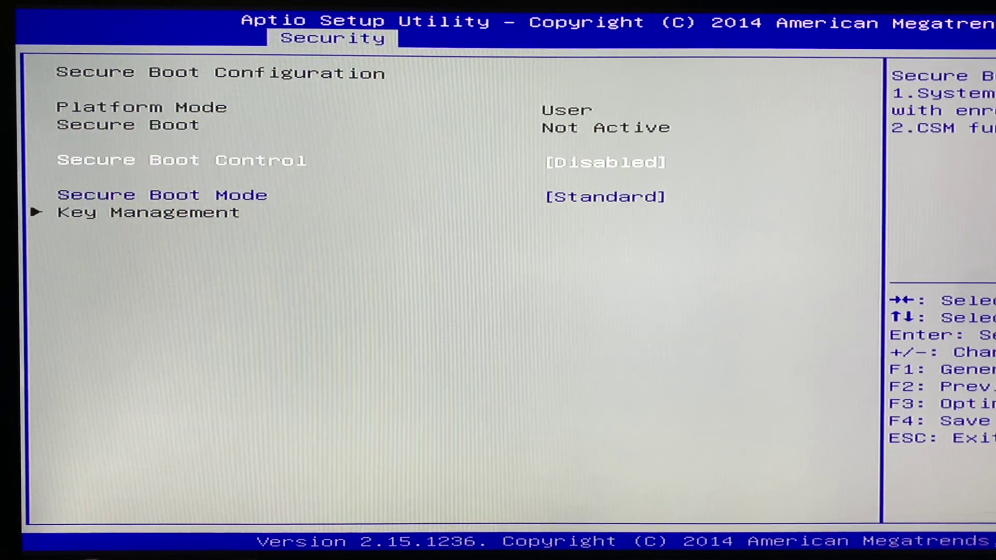
key("Right")
key("Right")
key("Right")
key("Right")
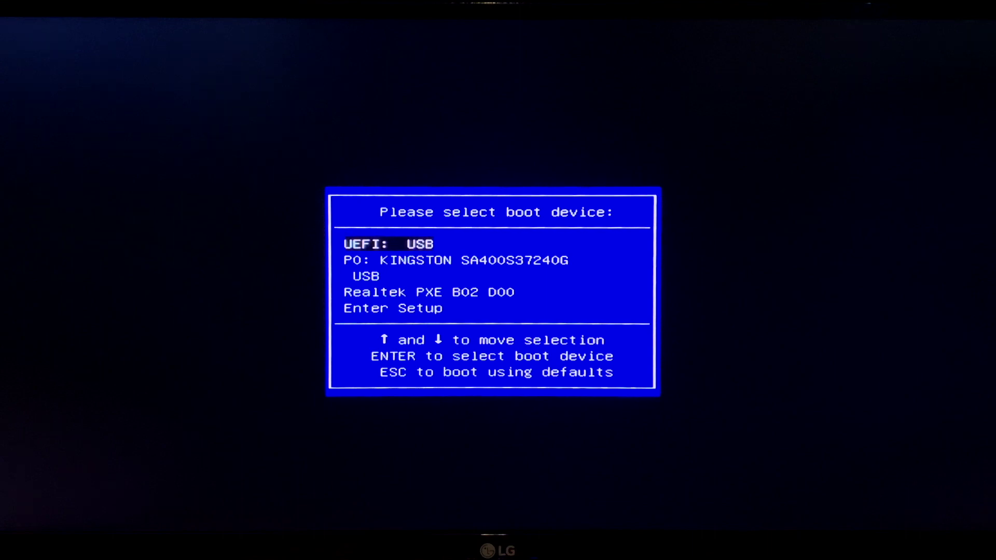
Boot from UEFI: USB and launch Install macOS Ventura from the OpenCore picker.
key("Return")
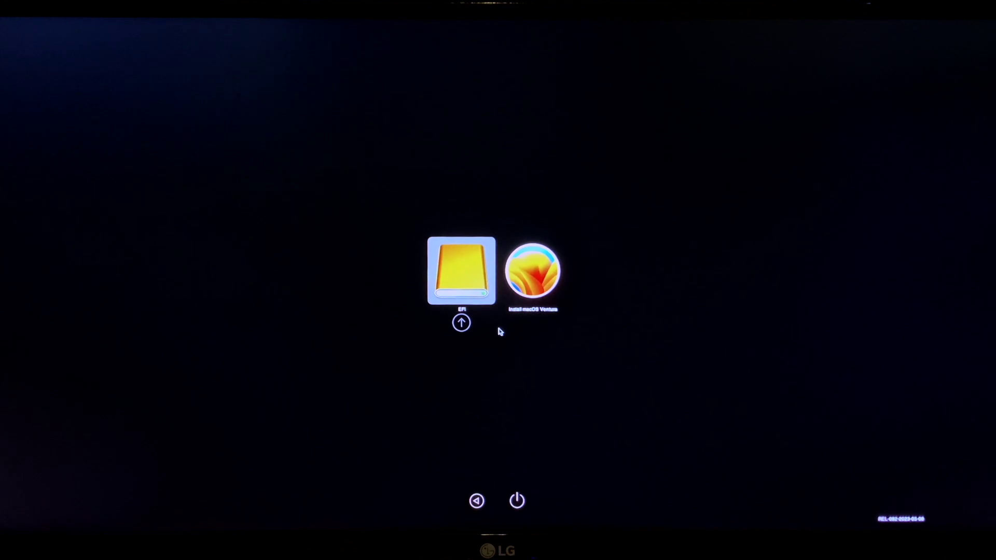
key("Right")
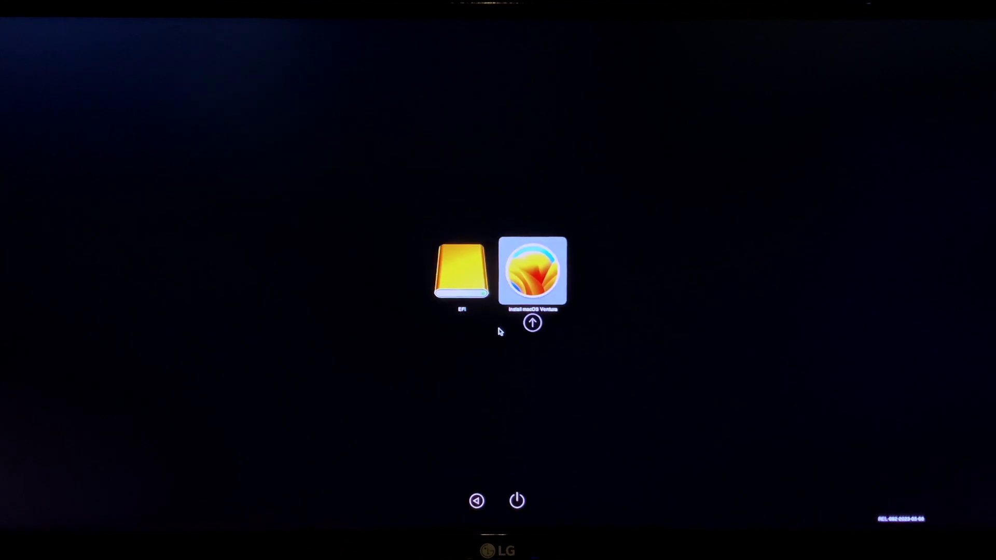
key("Return")
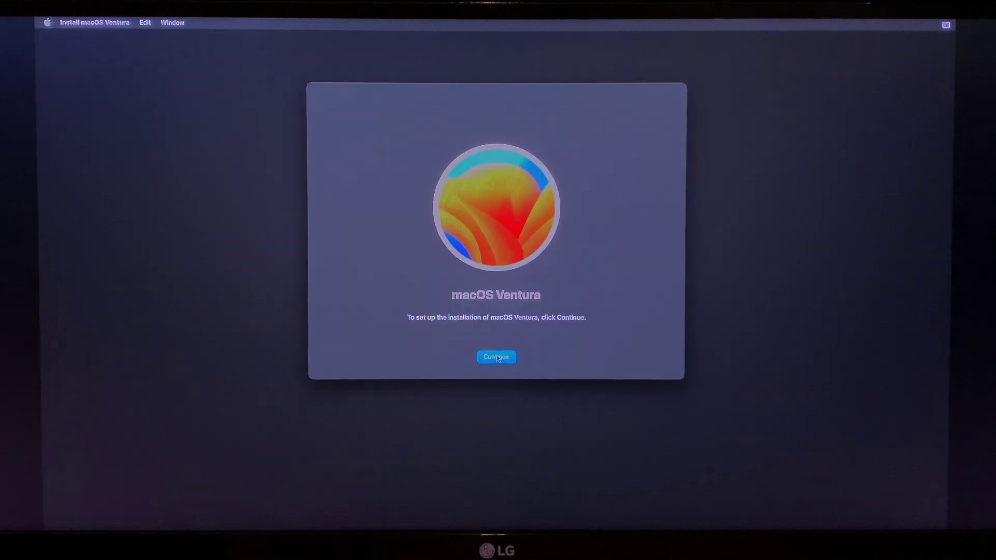
Accept the license, install Ventura onto Macintosh SSD, and create the computer account.
key("Return")
left_click(517, 357)
left_click(518, 267)
left_click(451, 290)
left_click(517, 357)
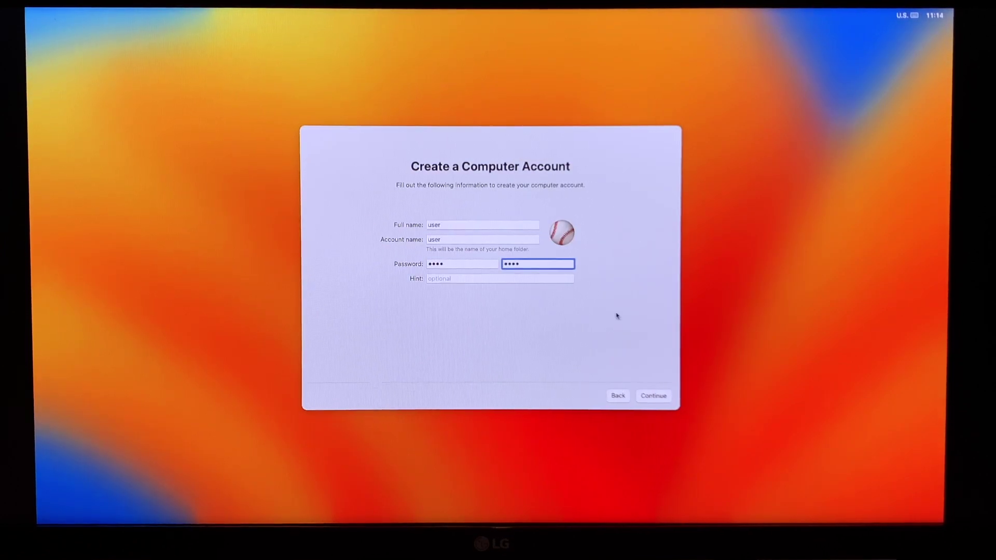
left_click(636, 395)
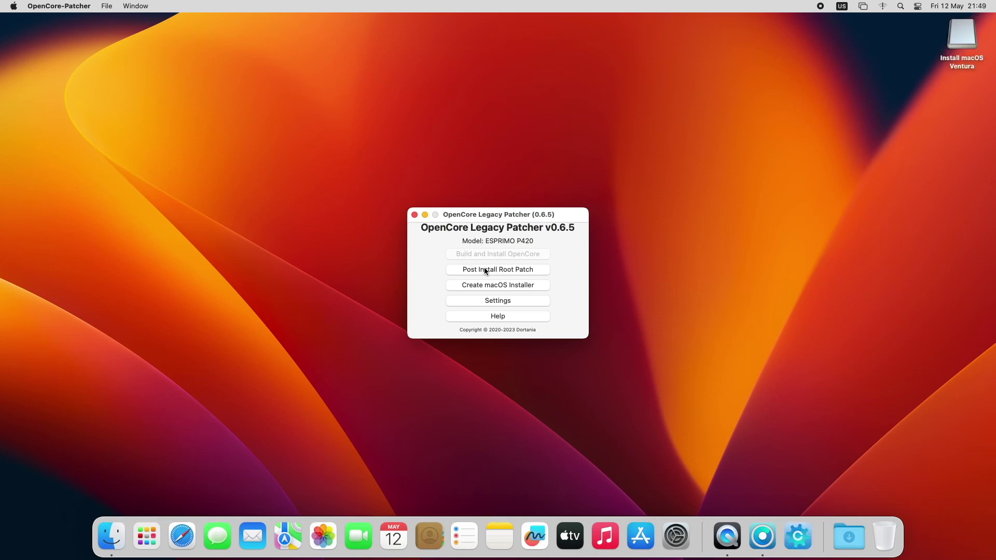
Run Post Install Root Patch for Intel Haswell graphics, relaunching as root and dismissing the extension alert.
left_click(485, 269)
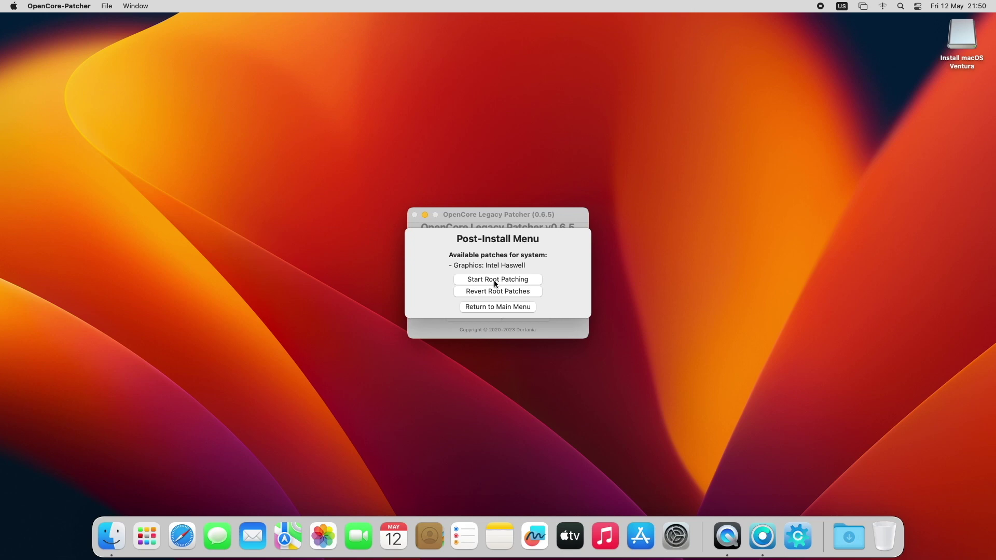
left_click(495, 282)
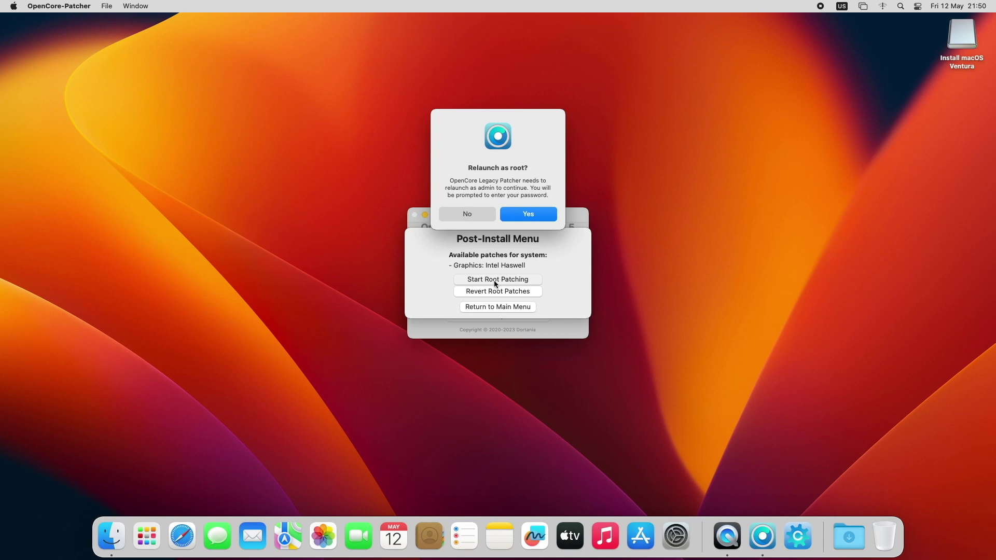
left_click(524, 214)
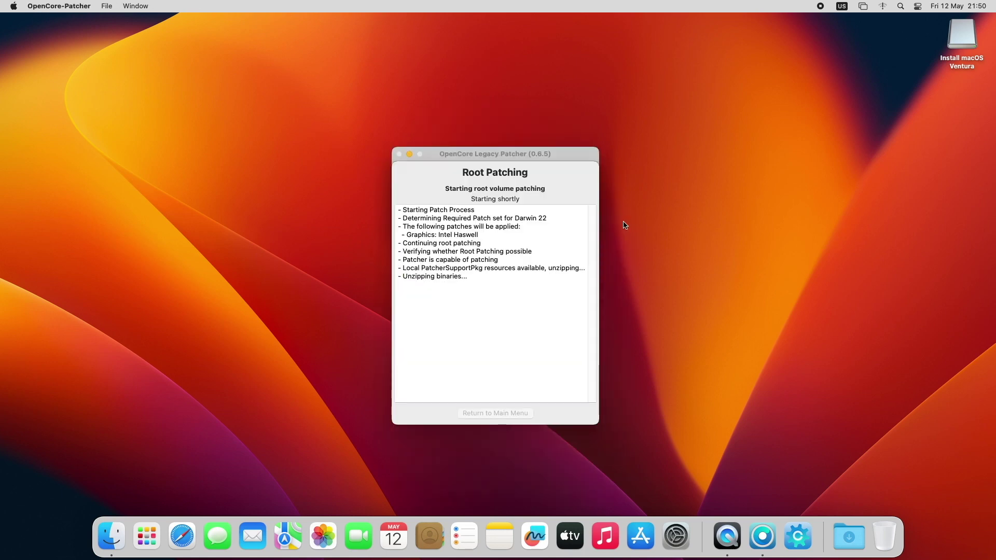
left_click(499, 236)
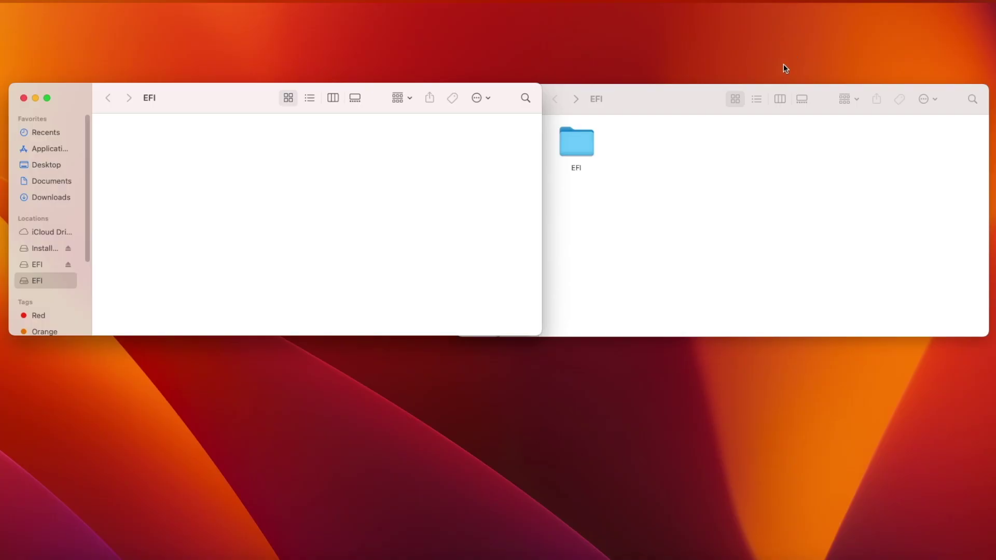
Copy the EFI folder from the USB's EFI window into the SSD's empty EFI partition.
left_click(661, 98)
left_click_drag(586, 134, 148, 135)
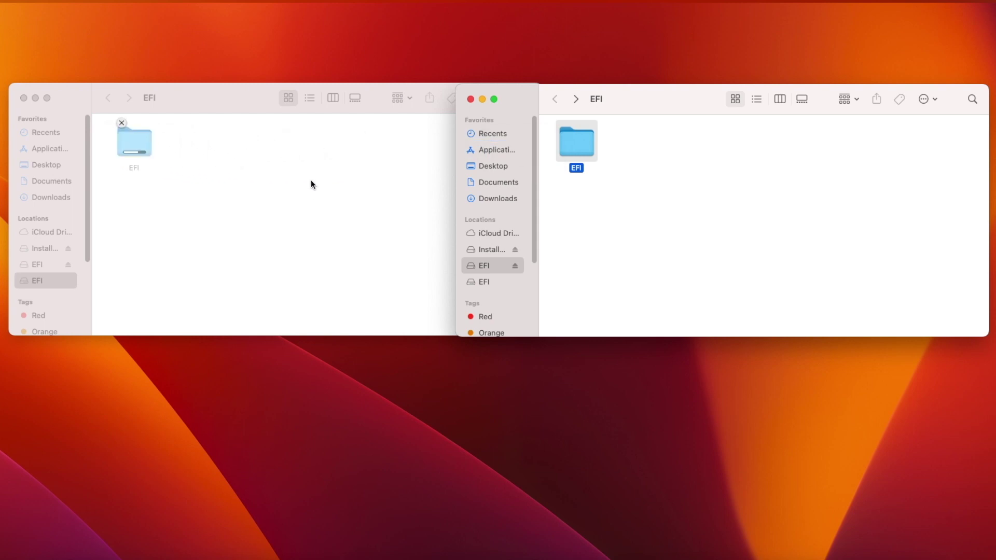